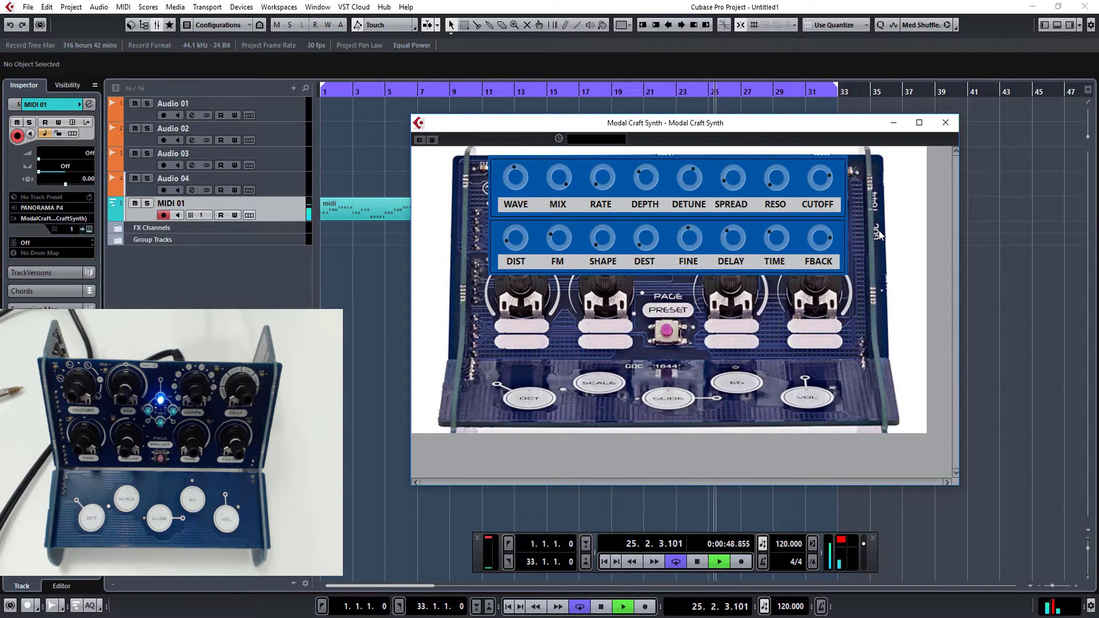
Restart the loop playback and adjust the synth's Wave and Mix knobs while the MIDI part plays.
key(space)
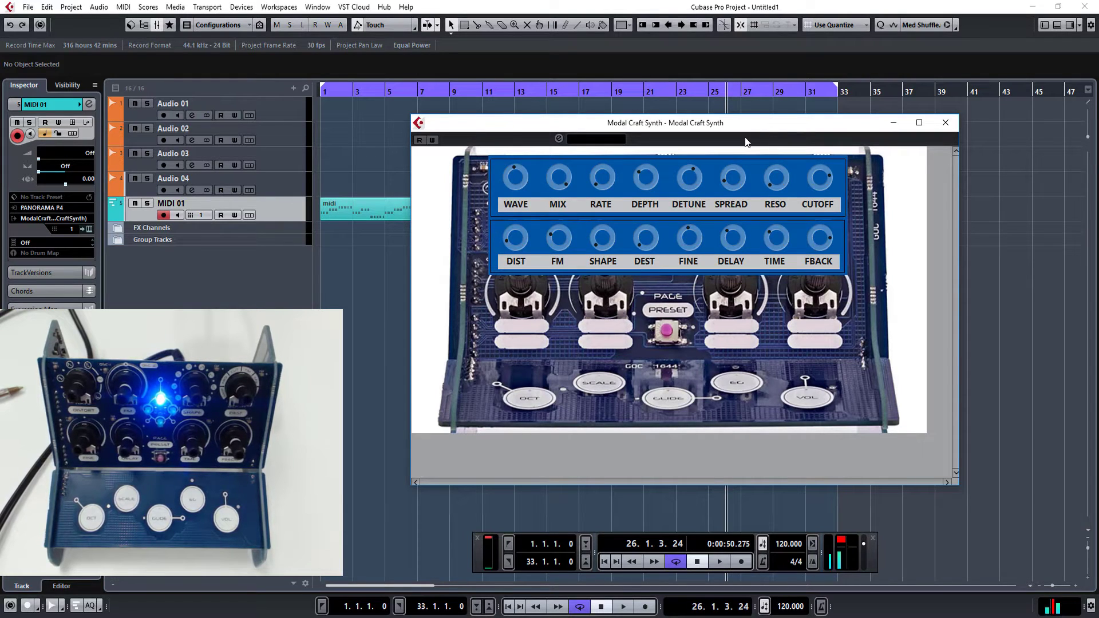
key(space)
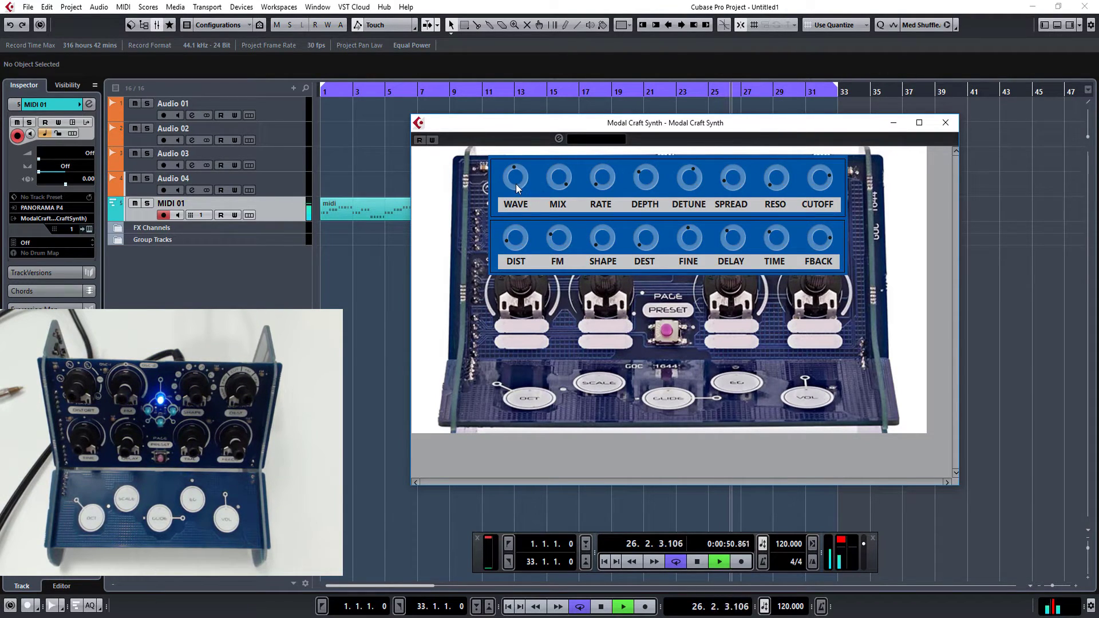
mouse_move(516, 184)
mouse_down()
mouse_move(514, 263)
mouse_move(519, 165)
mouse_up()
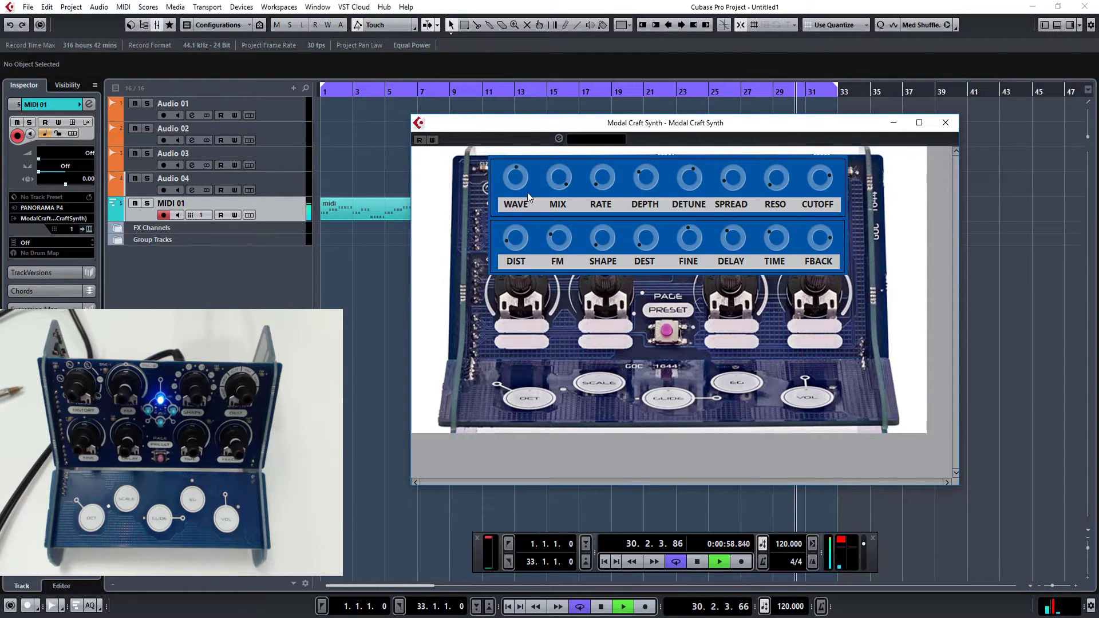
drag(527, 193, 572, 272)
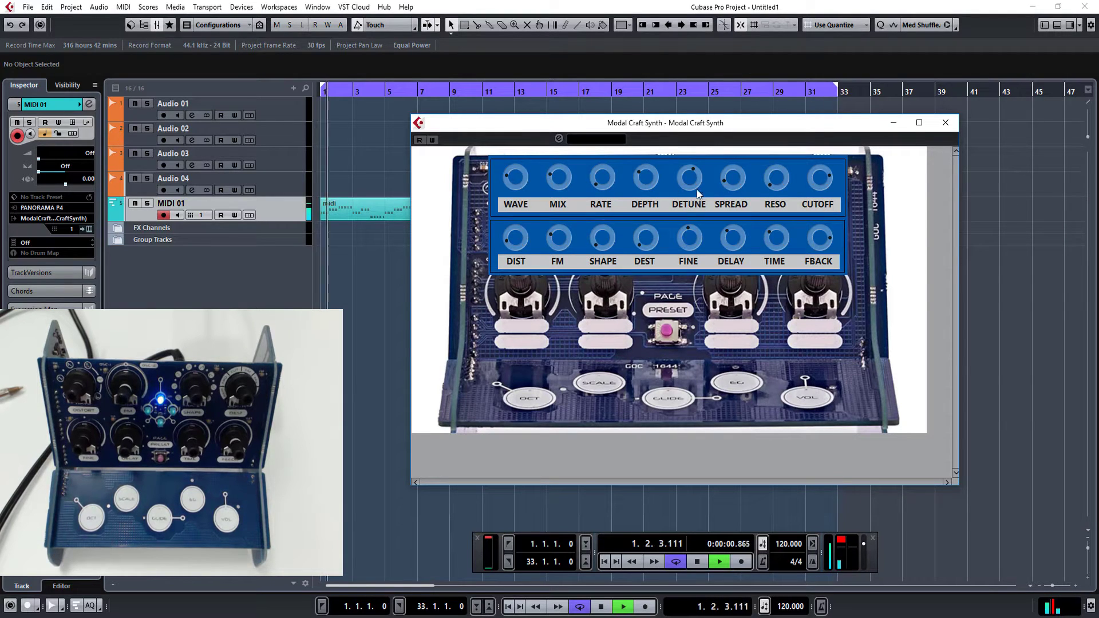
Tweak the synth's Detune, Cutoff, FM and Dist knobs during playback, turning FM up.
mouse_move(696, 180)
mouse_down()
mouse_move(692, 238)
mouse_move(692, 198)
mouse_up()
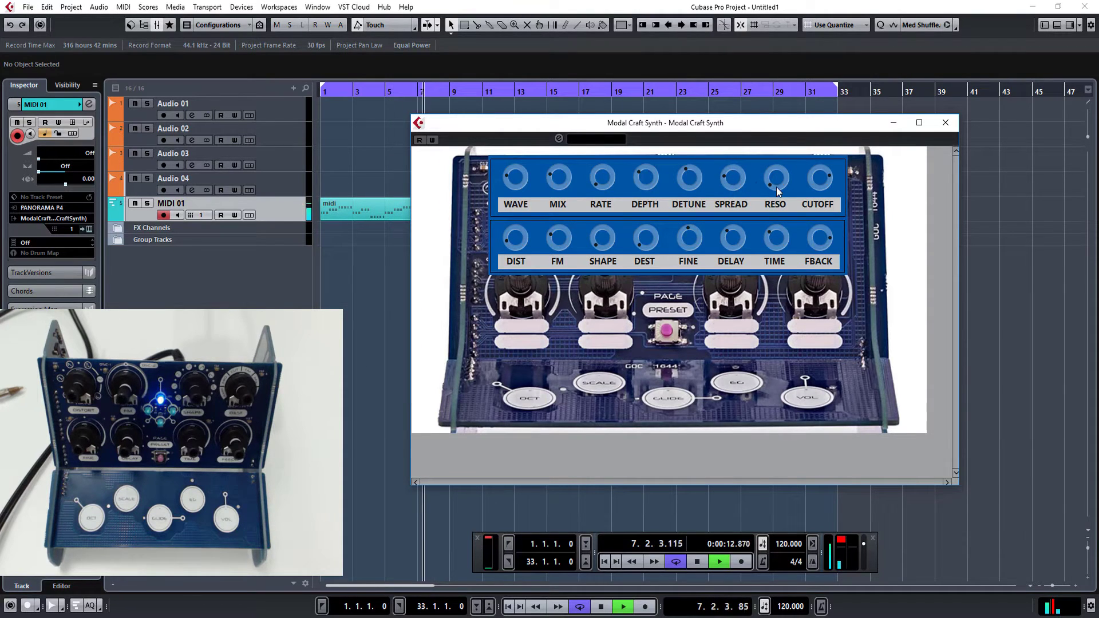
drag(820, 180, 818, 125)
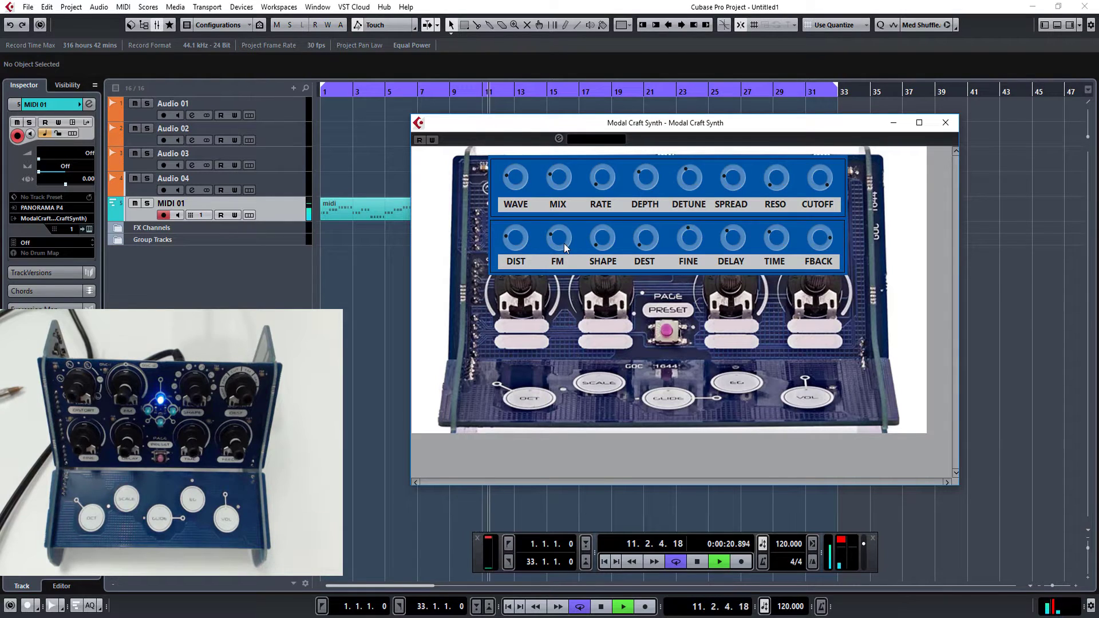
drag(564, 242, 568, 195)
drag(521, 235, 544, 338)
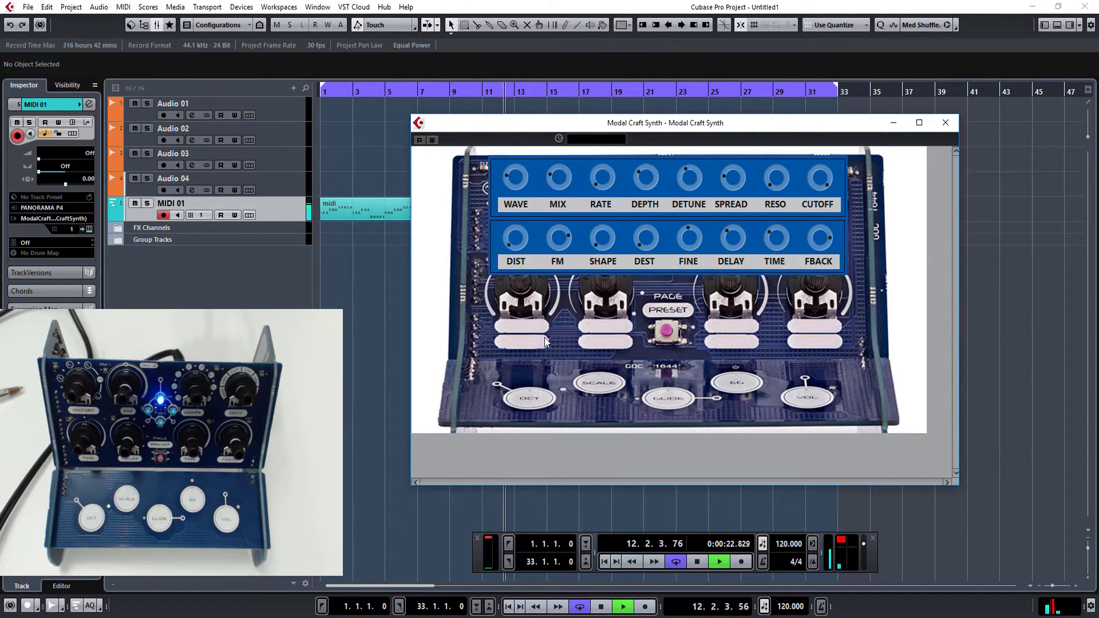
Turn up the modulation Dest and Shape knobs and raise Rate to around its midpoint.
drag(636, 245, 653, 213)
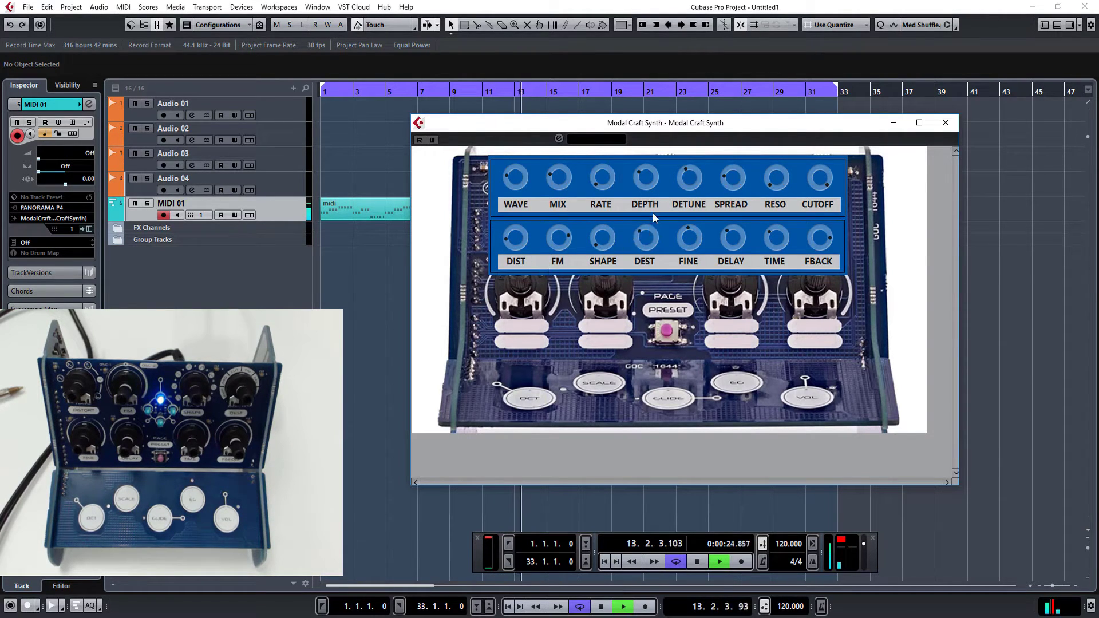
drag(605, 242, 642, 225)
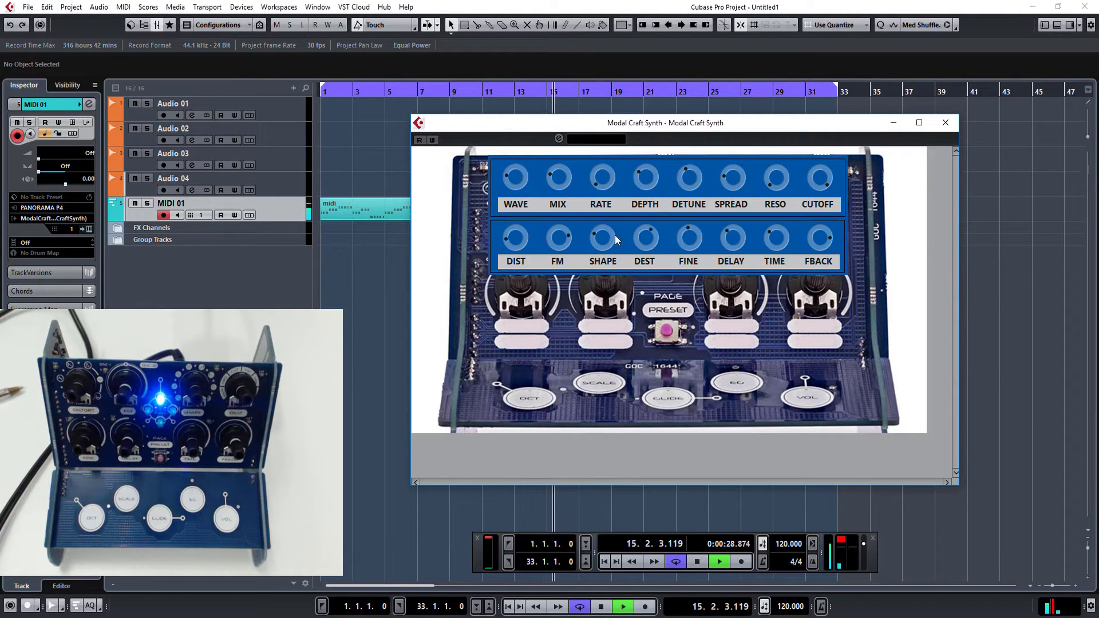
drag(602, 185, 645, 137)
mouse_move(604, 174)
mouse_down()
mouse_move(607, 188)
mouse_move(614, 156)
mouse_up()
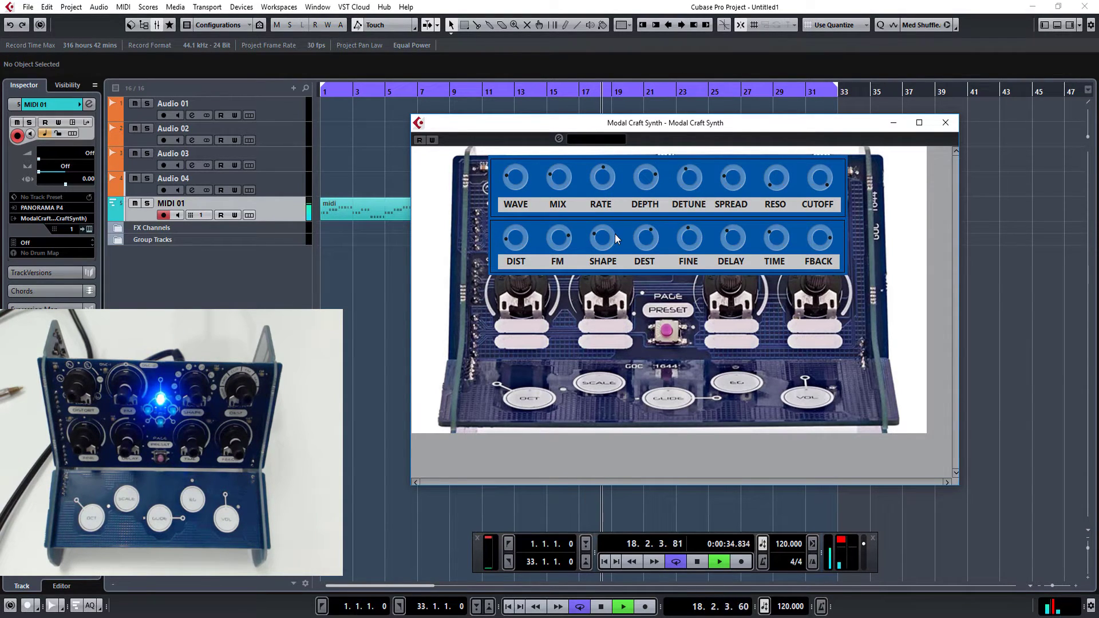
Rework the modulation with the Shape and Dest knobs, turning Dest, Depth and Rate down.
drag(610, 242, 698, 327)
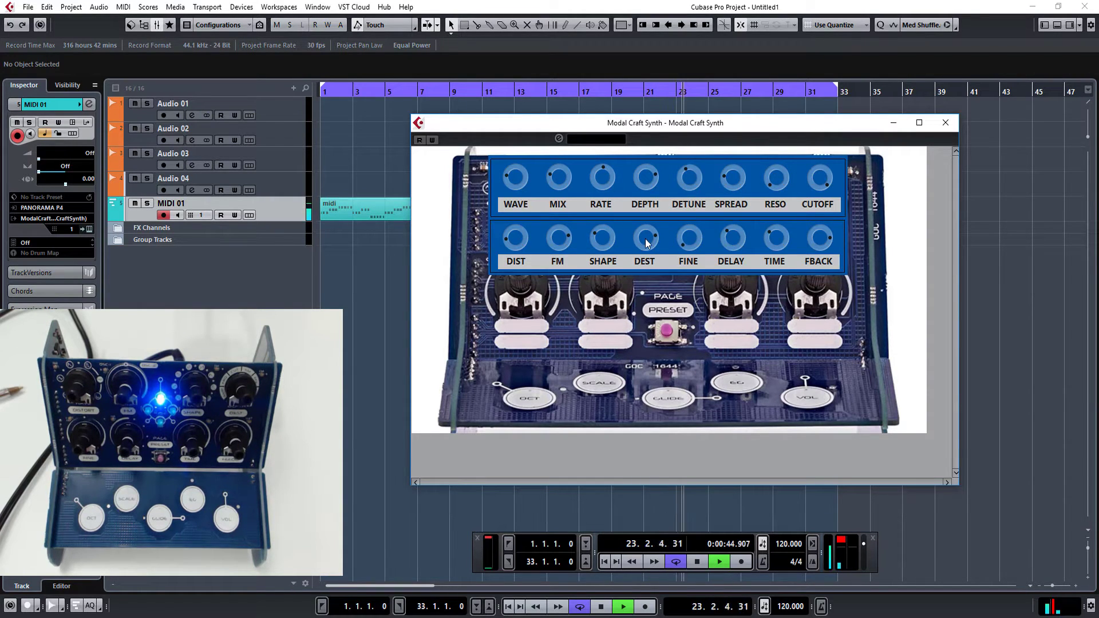
drag(646, 244, 670, 345)
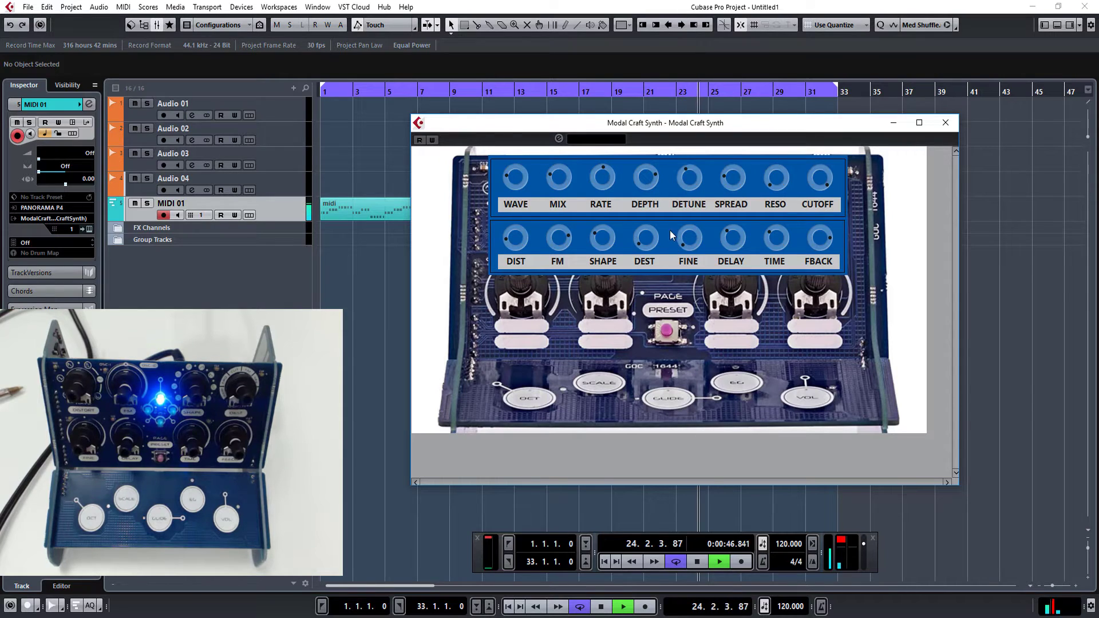
drag(657, 180, 652, 262)
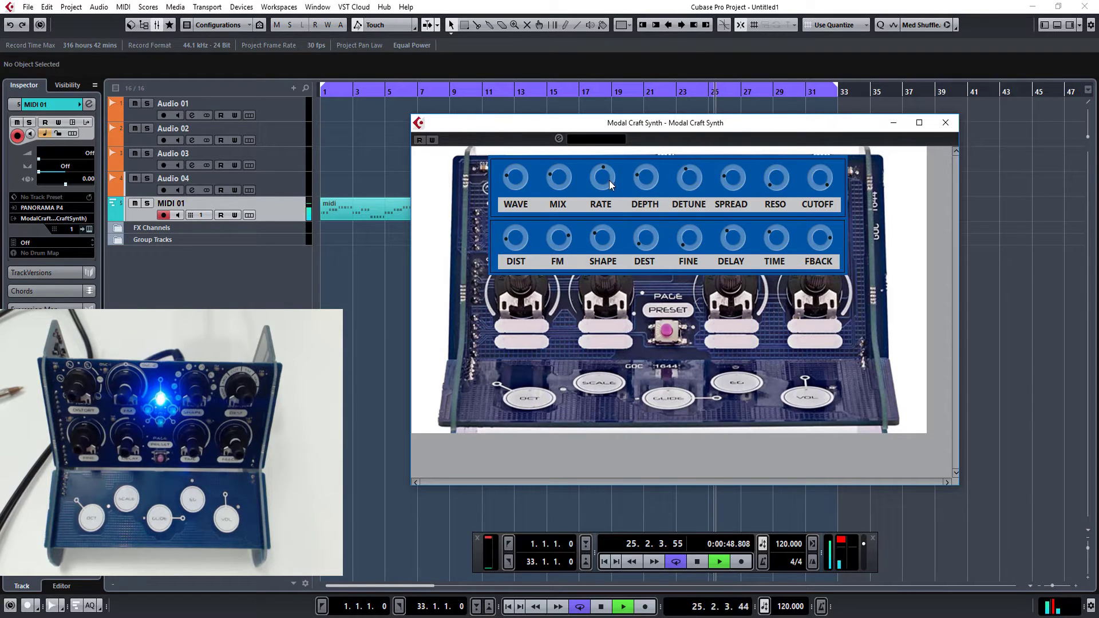
drag(609, 181, 626, 194)
Turn Mix up and Wave down, and rebalance the delay effect with less FBack and more Delay.
drag(556, 178, 561, 133)
drag(525, 163, 527, 199)
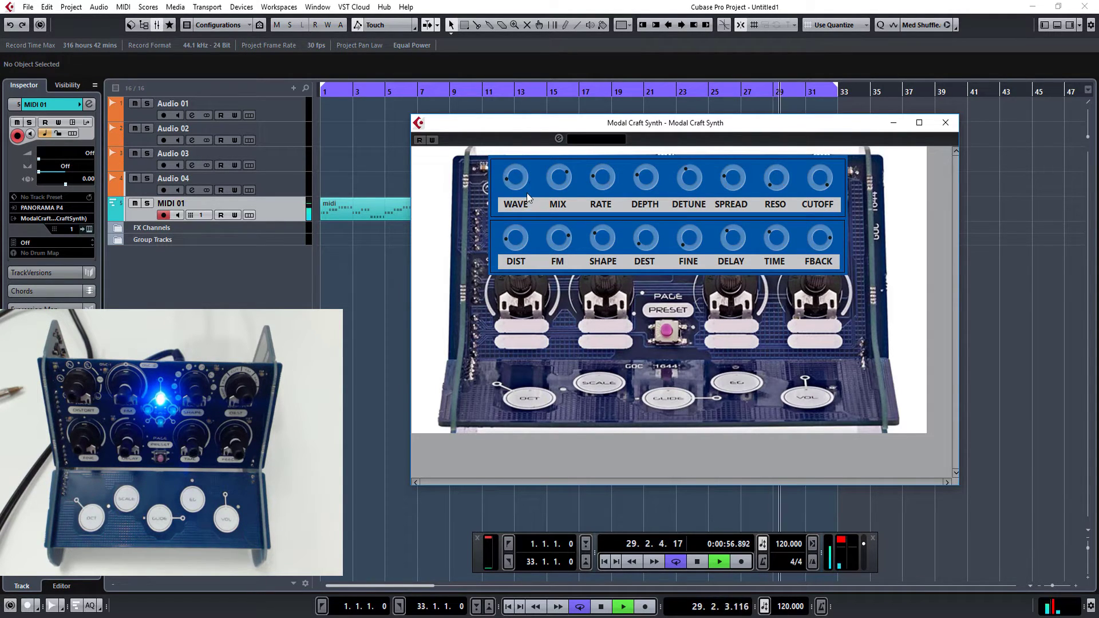
drag(818, 249, 809, 265)
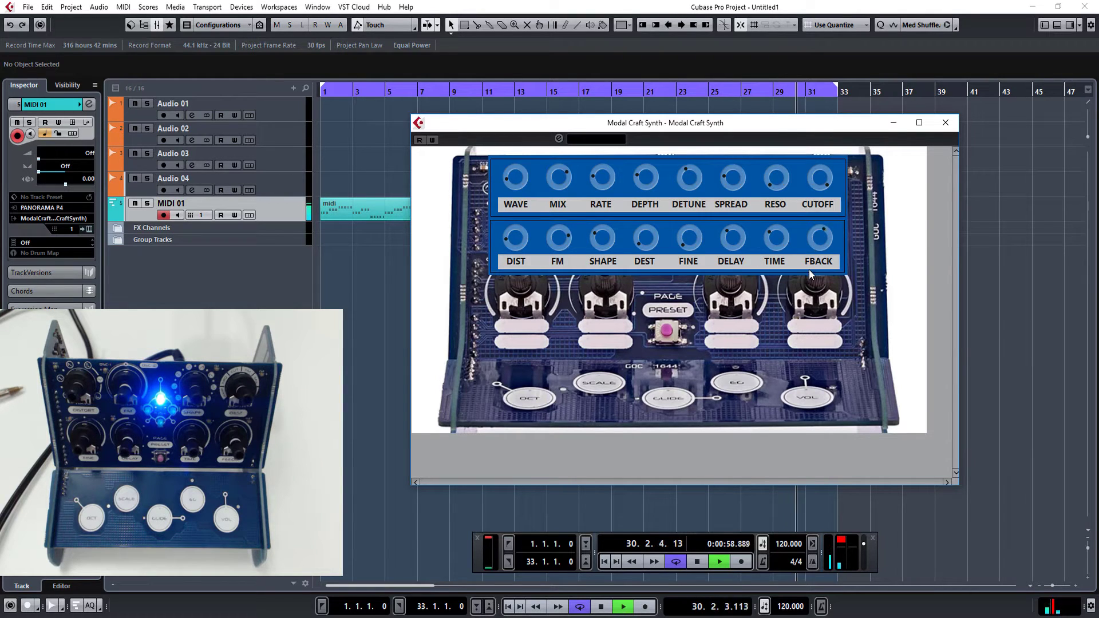
drag(737, 234, 738, 231)
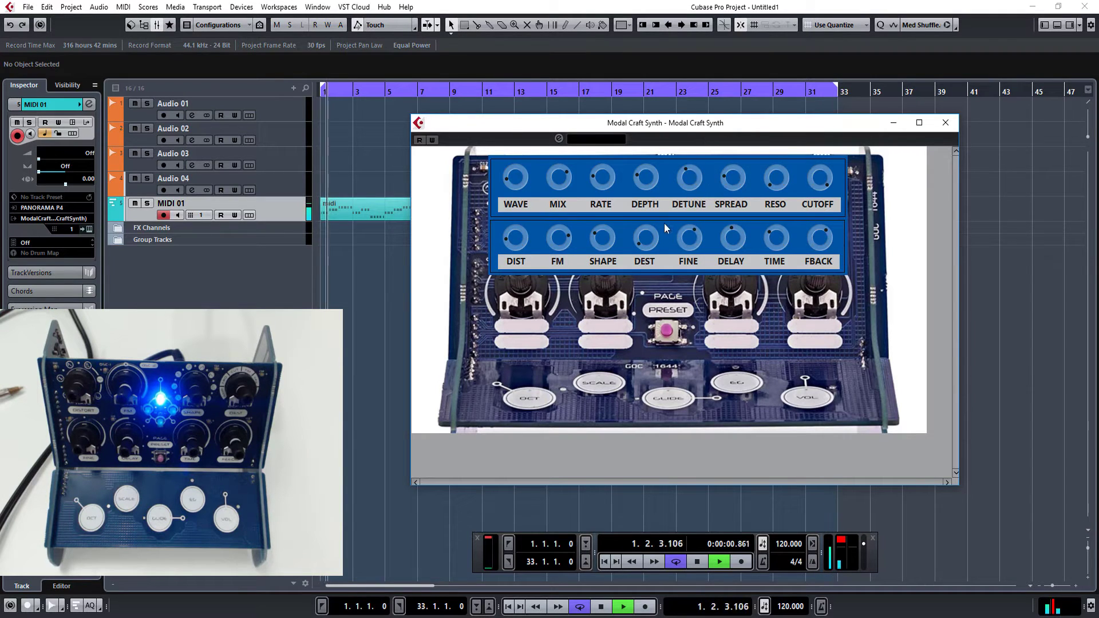
Raise the modulation Dest knob, lower Detune slightly and nudge the Cutoff knob.
drag(653, 234, 659, 209)
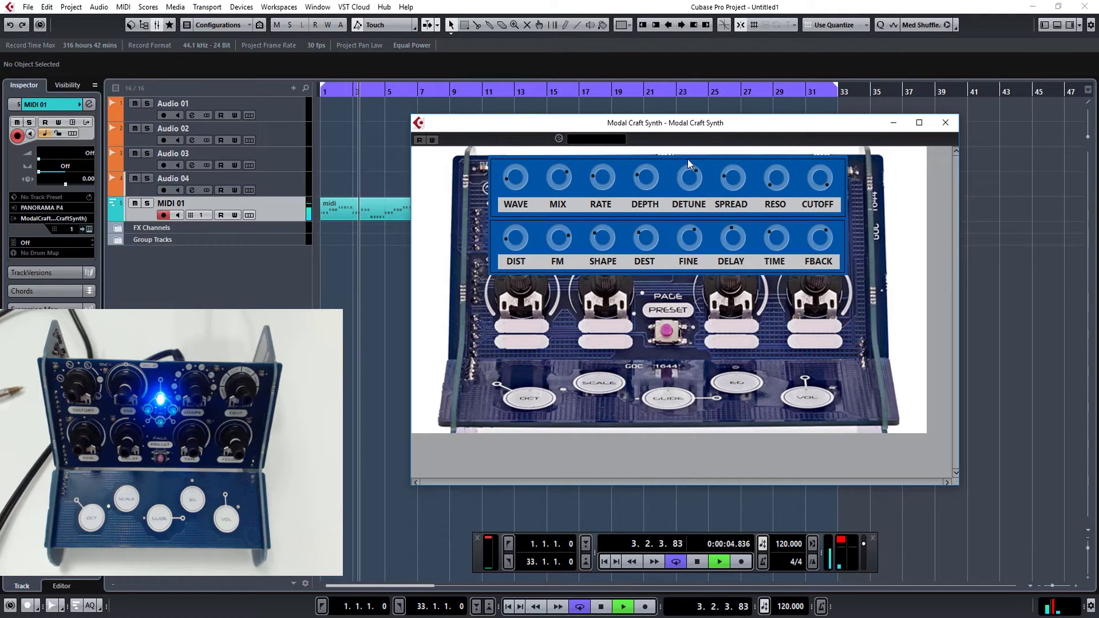
drag(688, 159, 701, 204)
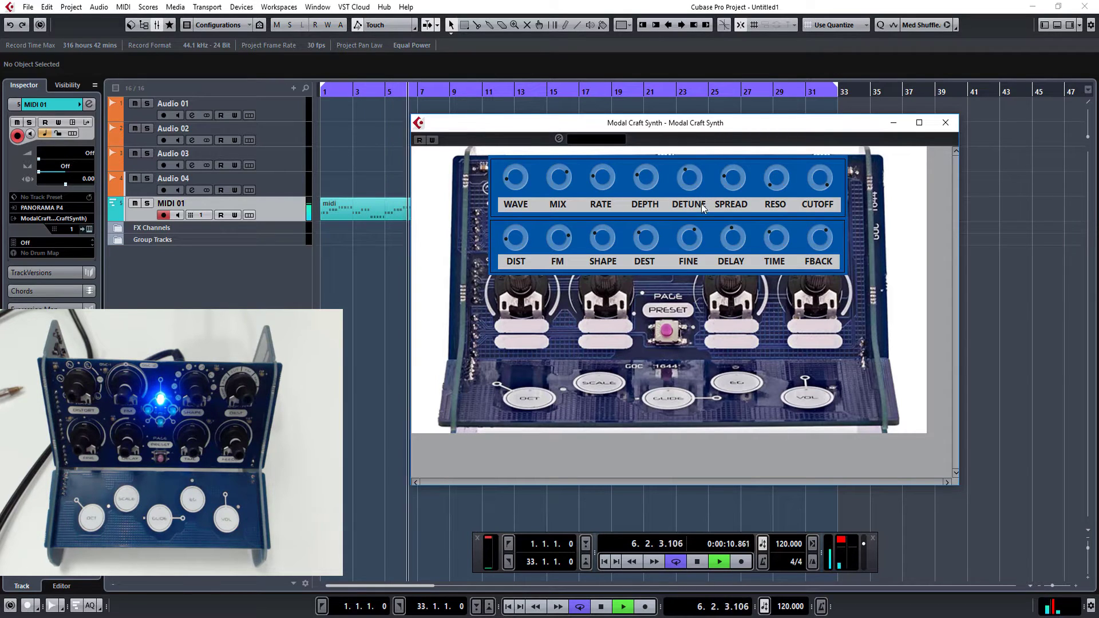
mouse_move(809, 185)
mouse_down()
mouse_move(798, 244)
mouse_move(805, 186)
mouse_up()
Stop and resume the loop playback, and move the Modal Craft Synth window slightly left and down.
key(space)
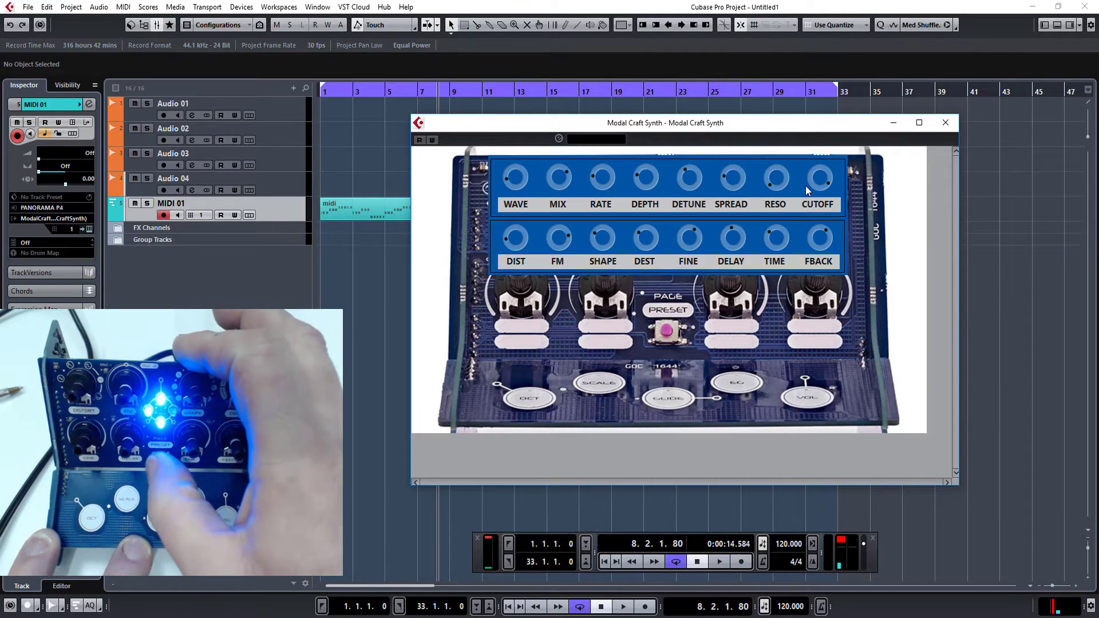
key(space)
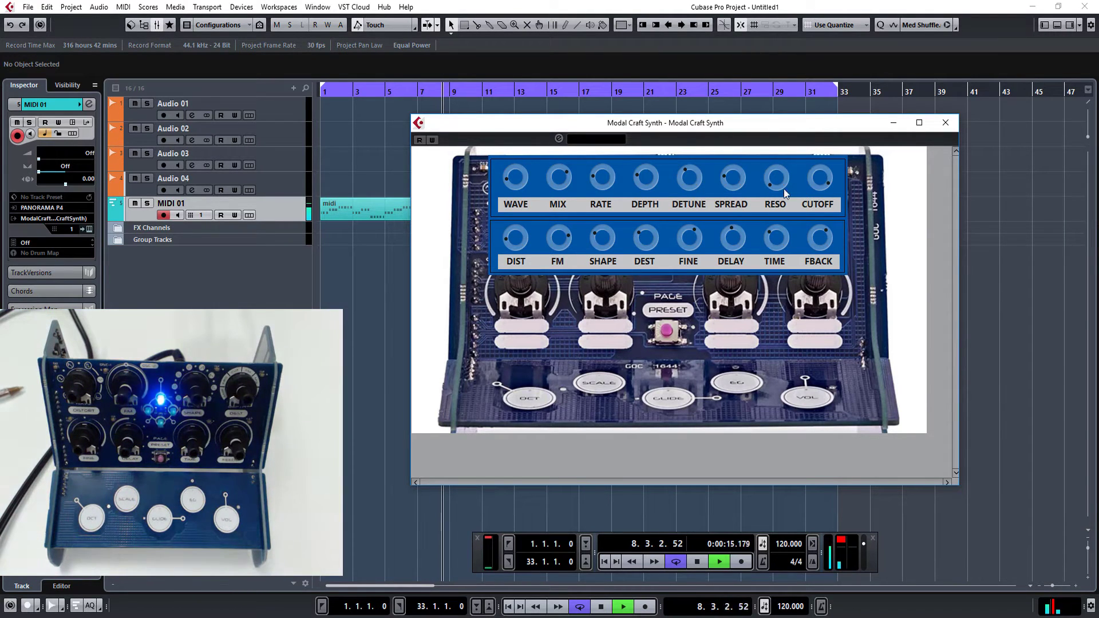
drag(745, 125, 710, 133)
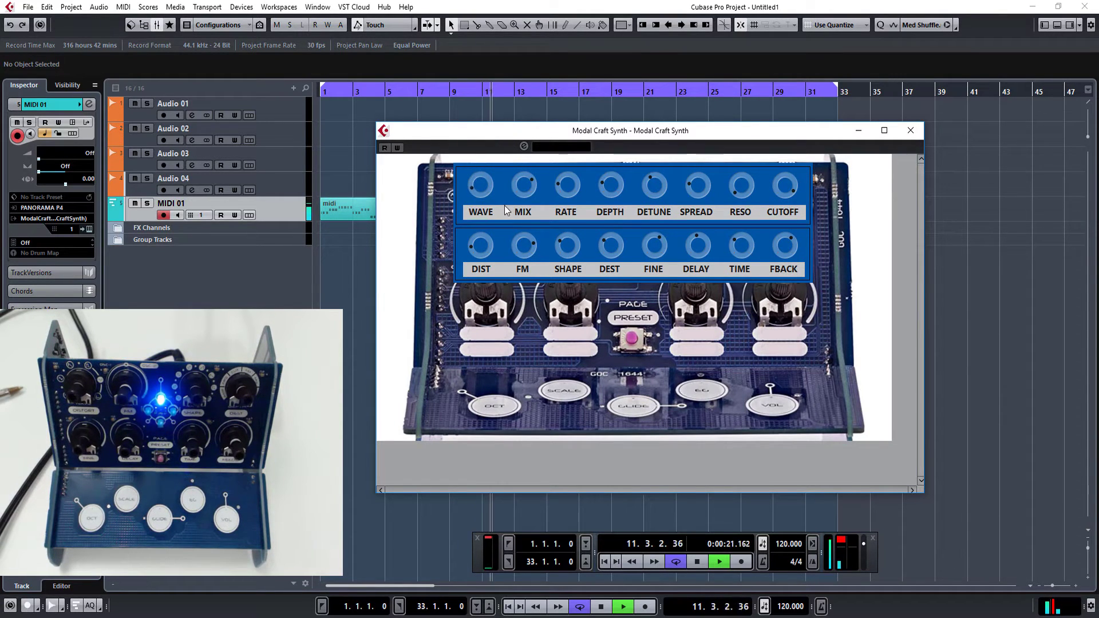
Turn down the Mix knob and adjust the delay effect's Delay, FBack and Time knobs, lowering FBack and Time.
drag(518, 183, 523, 246)
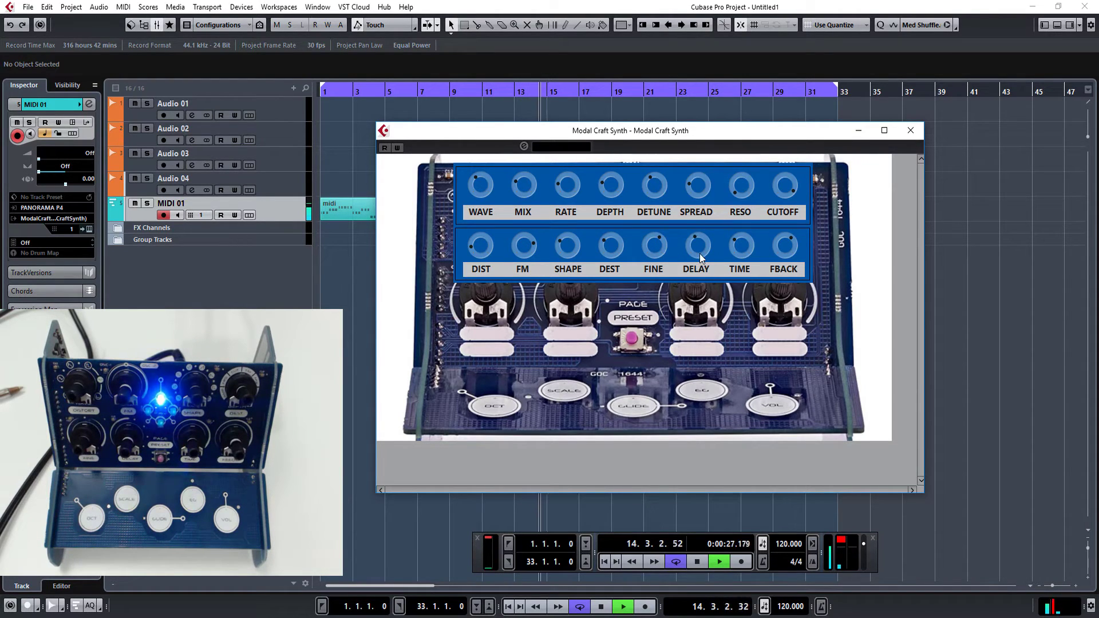
drag(706, 234, 705, 252)
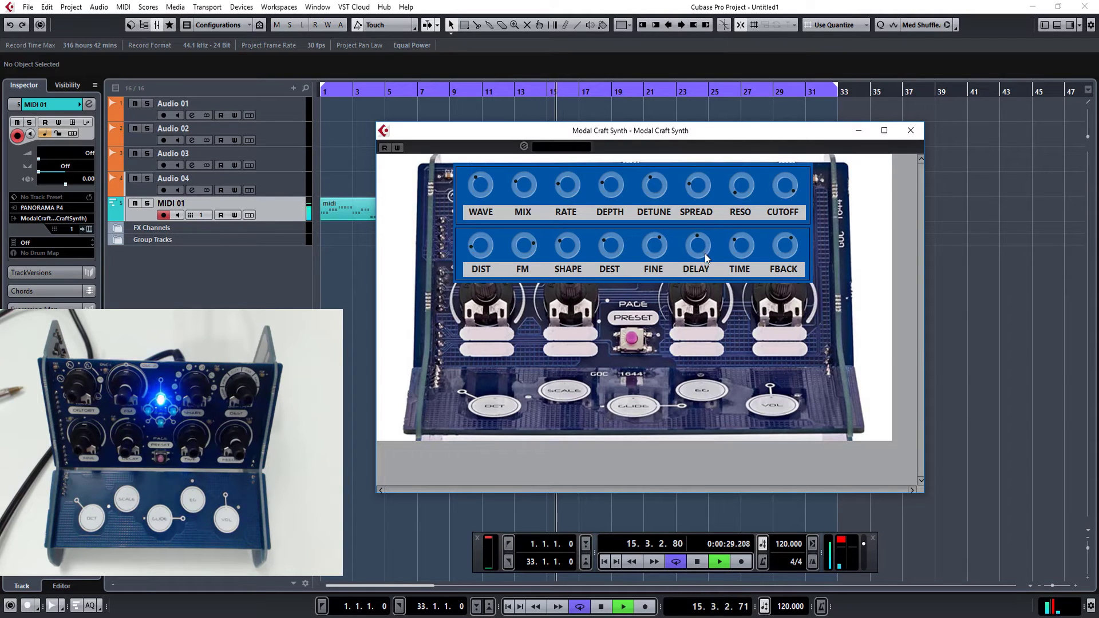
drag(784, 249, 771, 294)
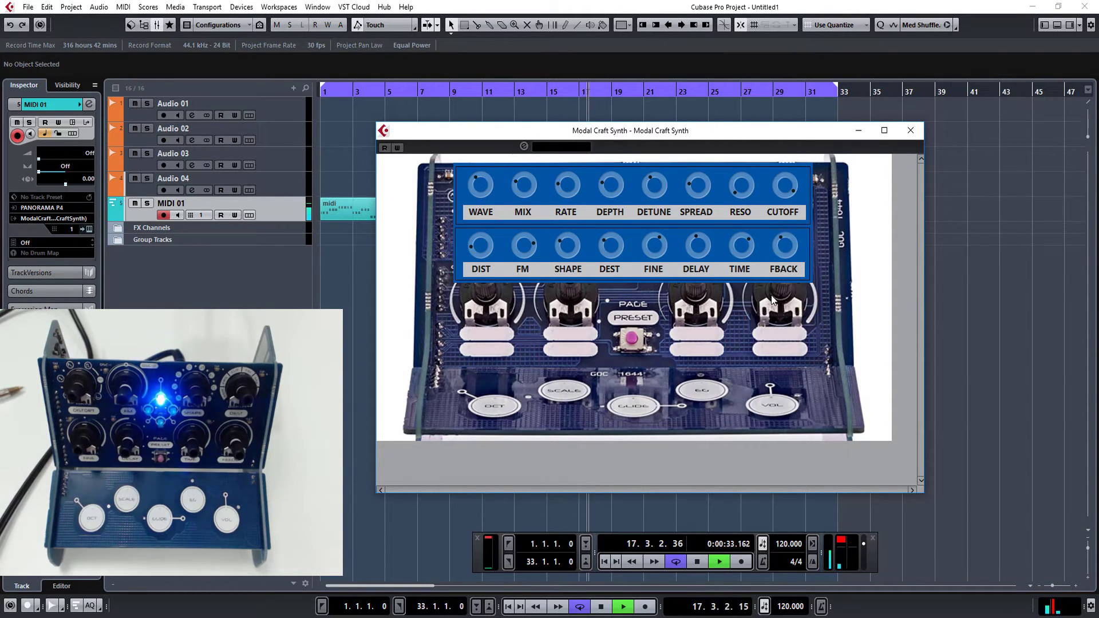
drag(751, 249, 748, 287)
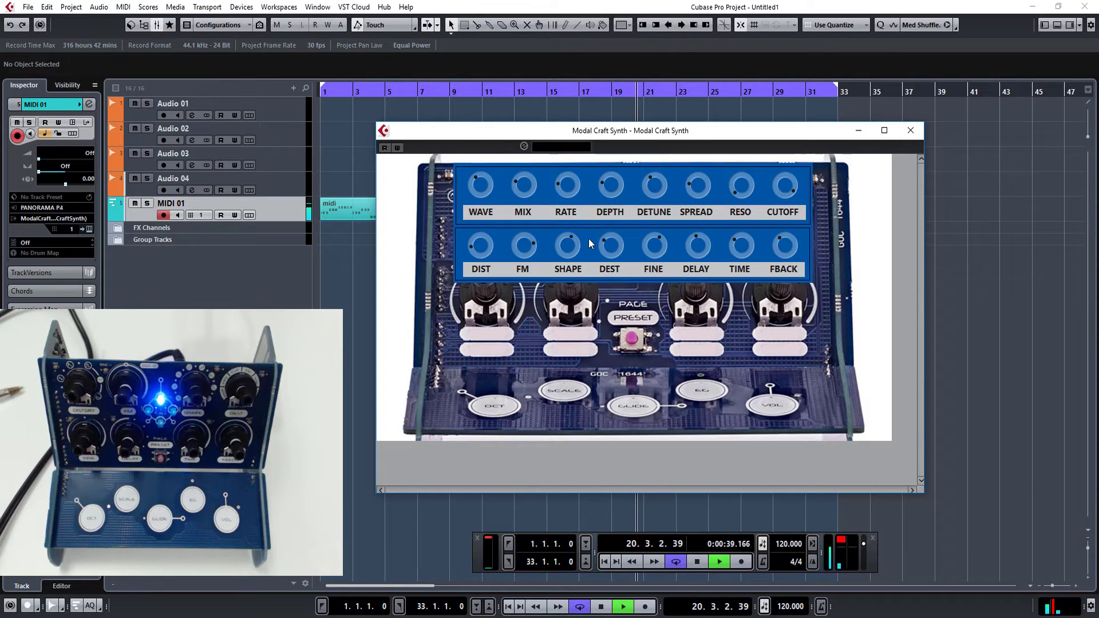
Set the Shape knob to about its midpoint and turn the FM and Dist knobs down.
drag(580, 239, 537, 321)
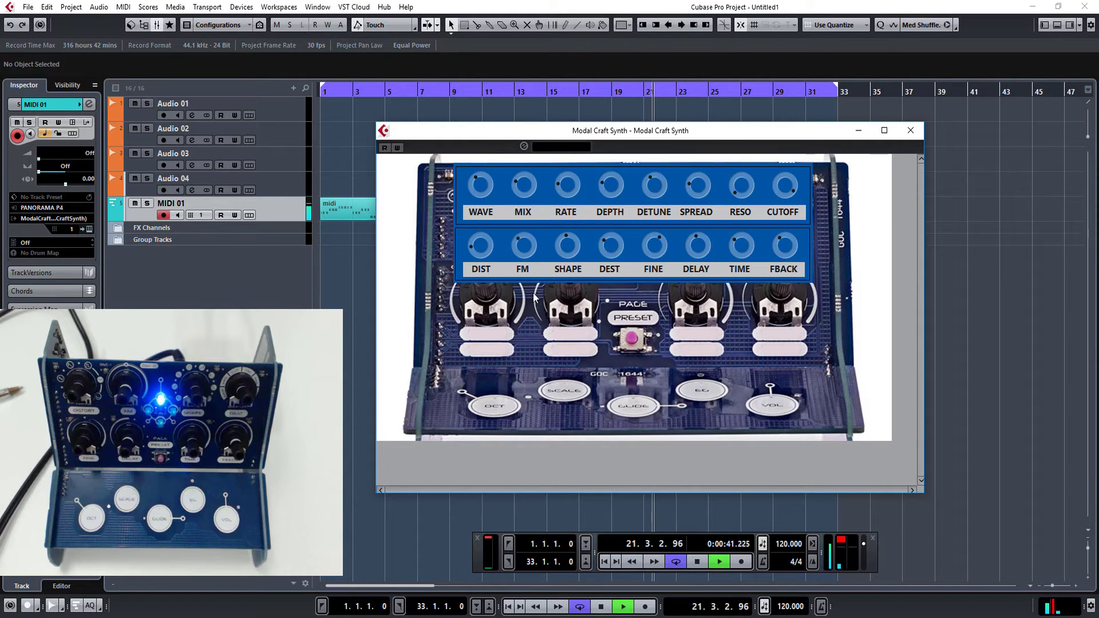
drag(534, 278, 537, 311)
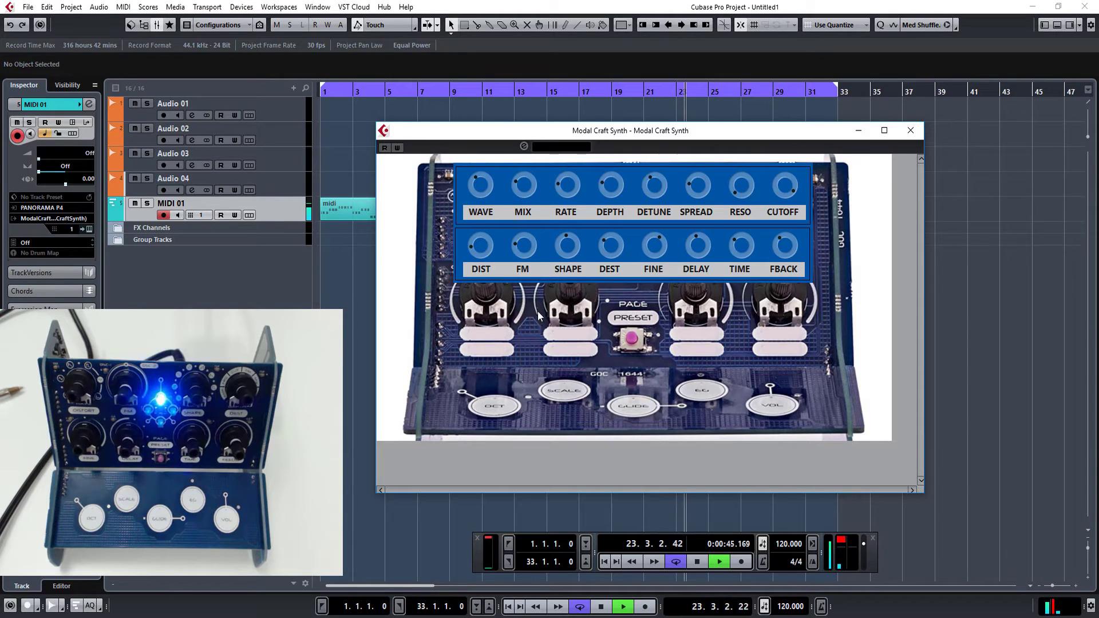
drag(481, 257, 478, 263)
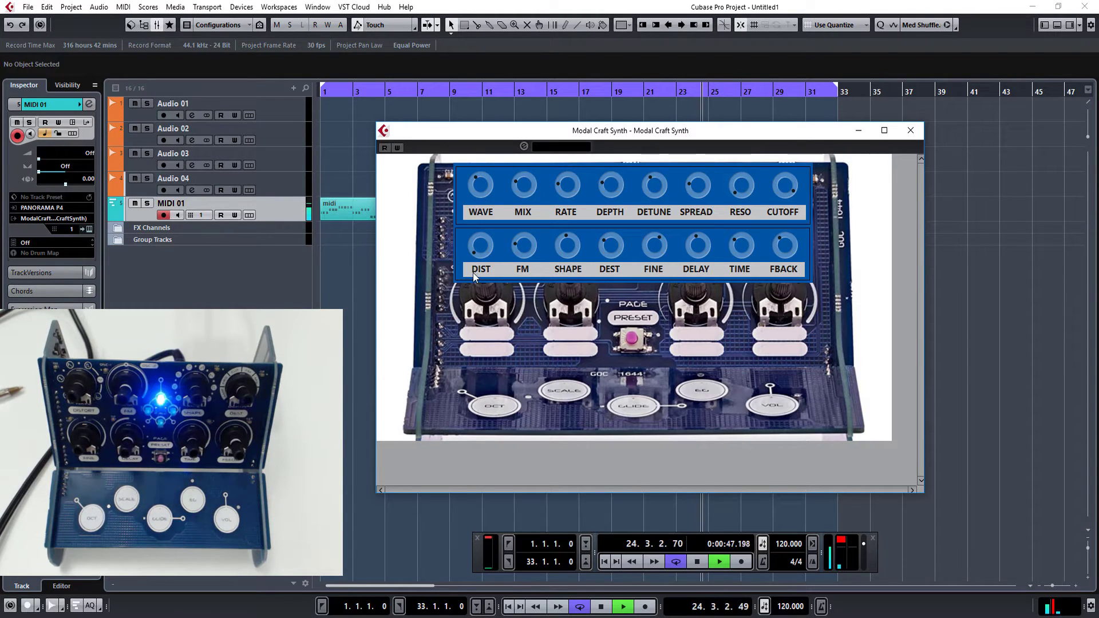
Turn Detune up and lower the Spread, Depth and Cutoff knobs.
drag(664, 184, 706, 221)
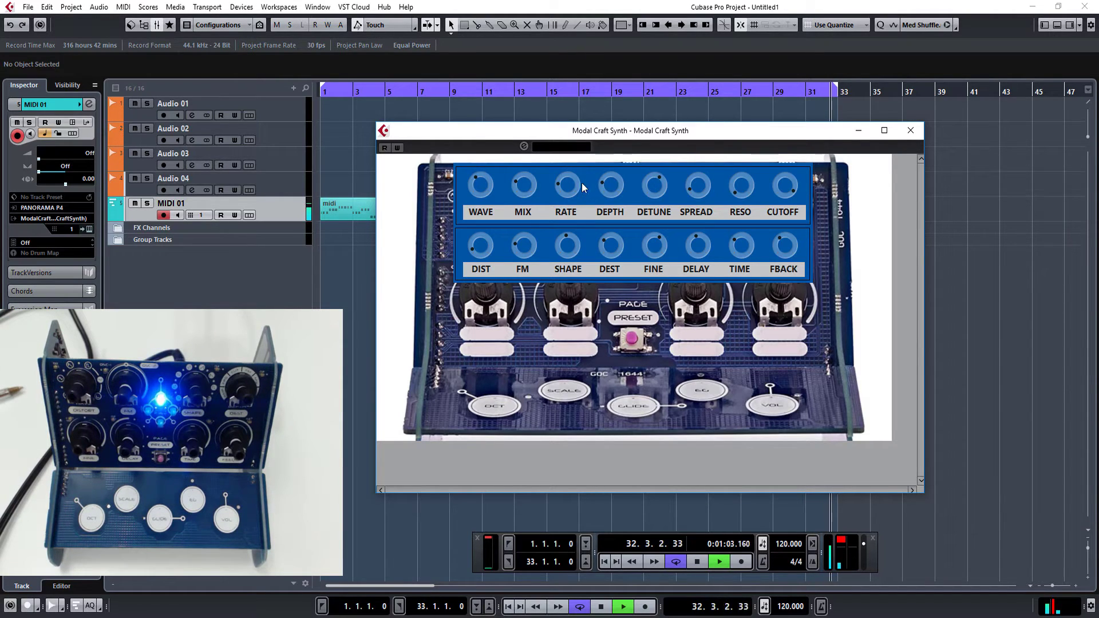
drag(602, 190, 601, 214)
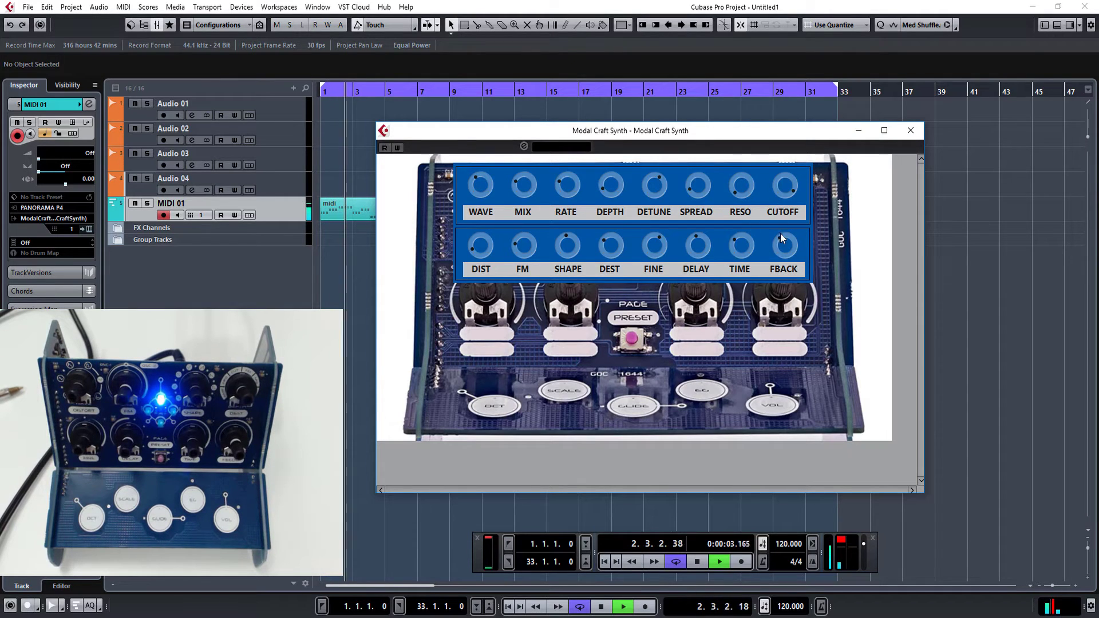
drag(785, 201, 778, 226)
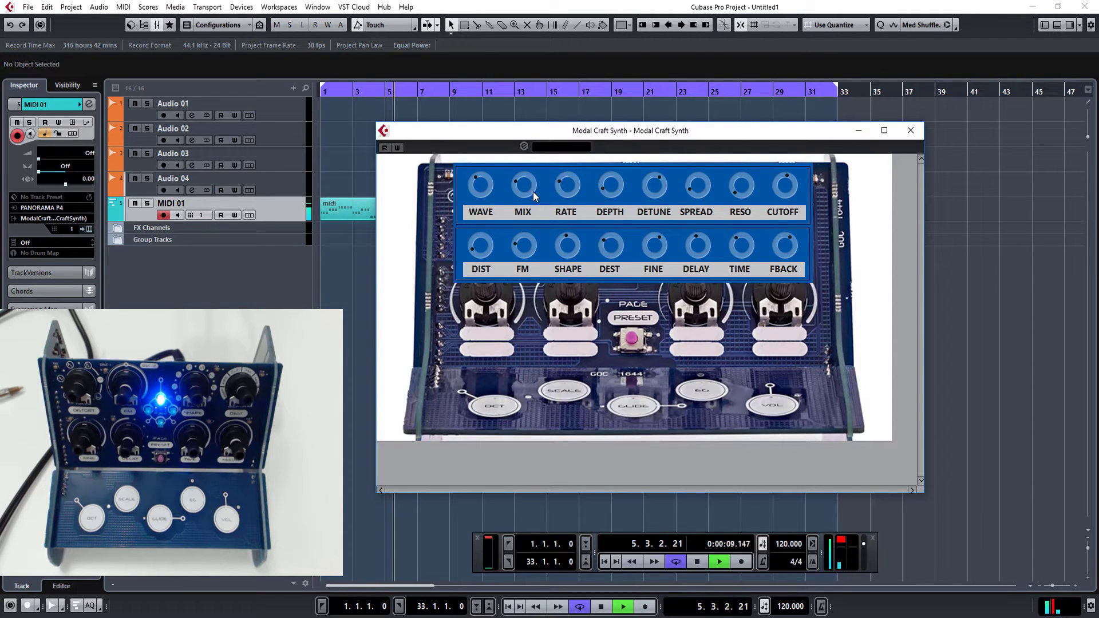
Raise the Wave knob, rebalance the oscillators with Mix and adjust the FM amount.
drag(533, 179, 502, 157)
drag(480, 232, 517, 260)
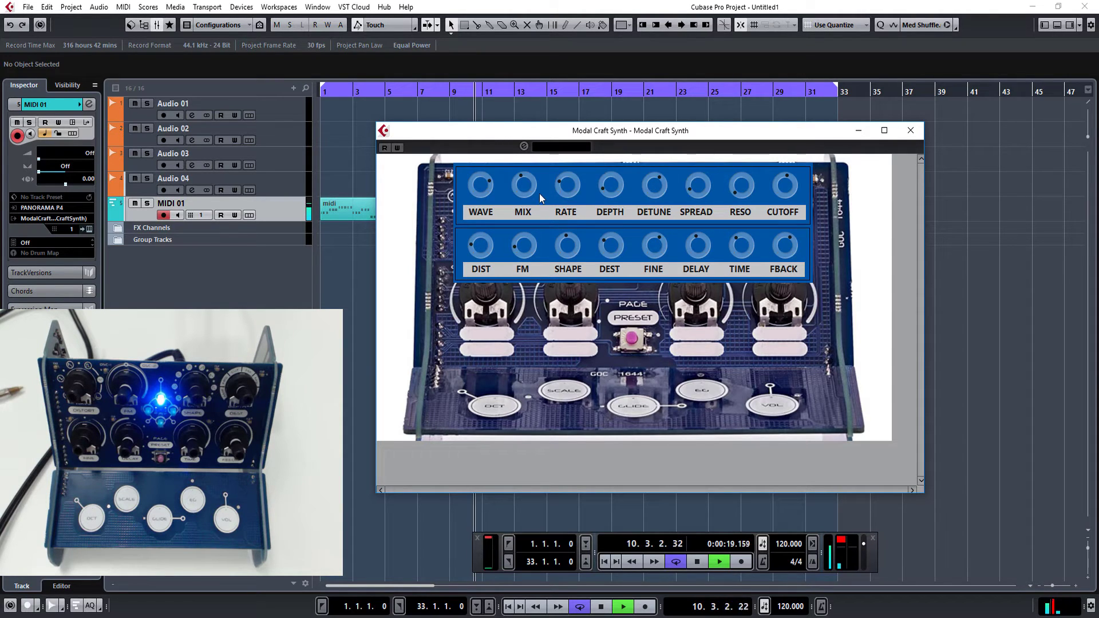
drag(539, 193, 526, 209)
Stop playback, turn up the delay Time knob and play the loop briefly to hear its delay tail.
key(space)
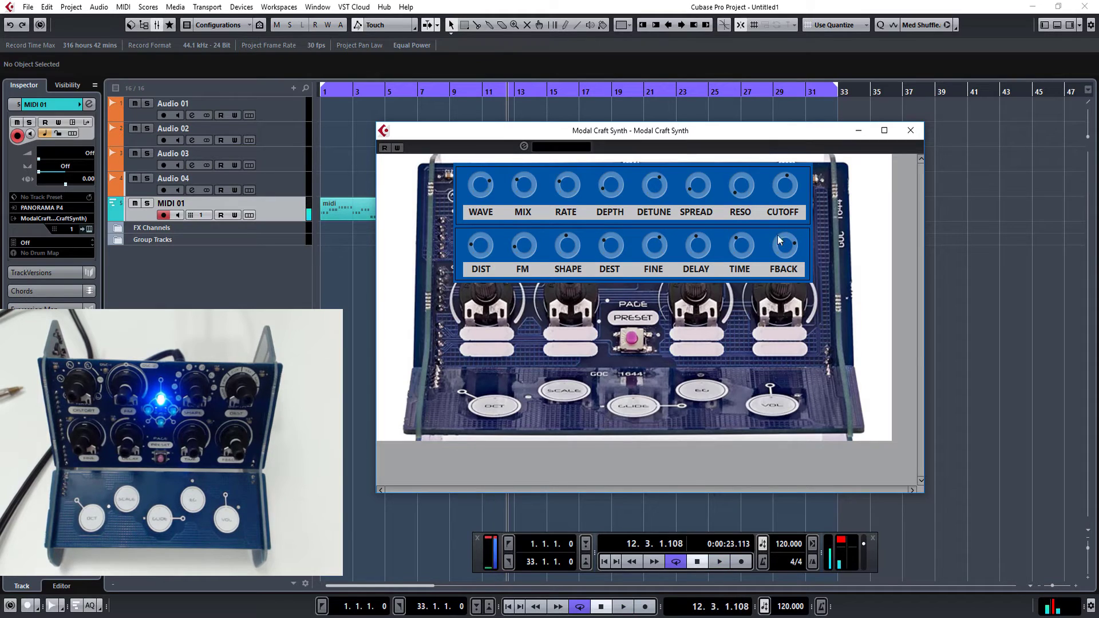
drag(738, 246, 747, 222)
key(space)
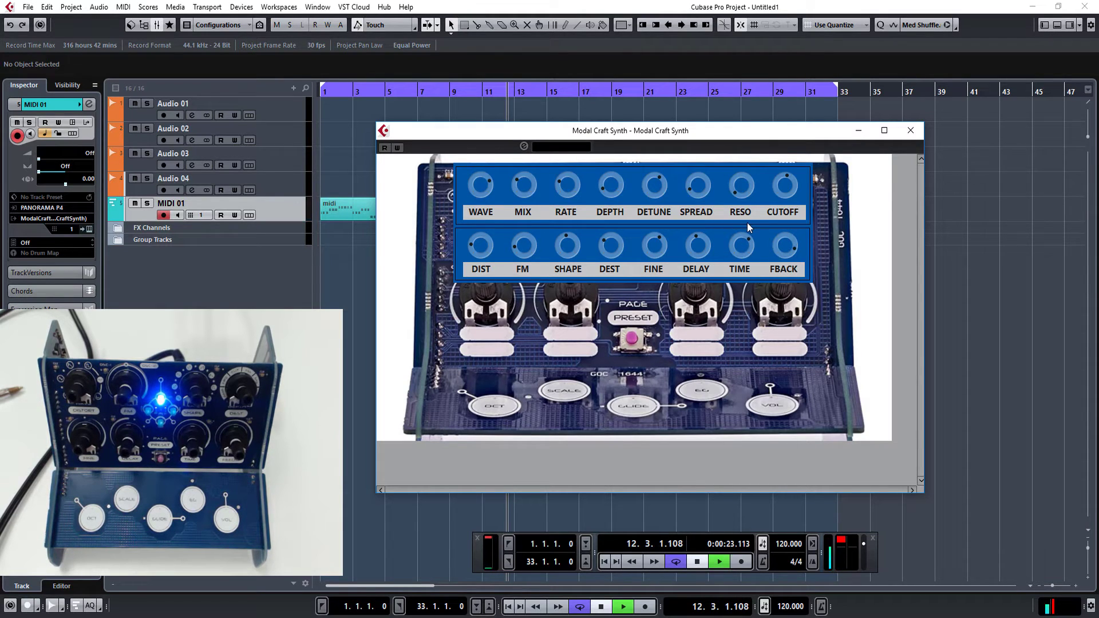
key(space)
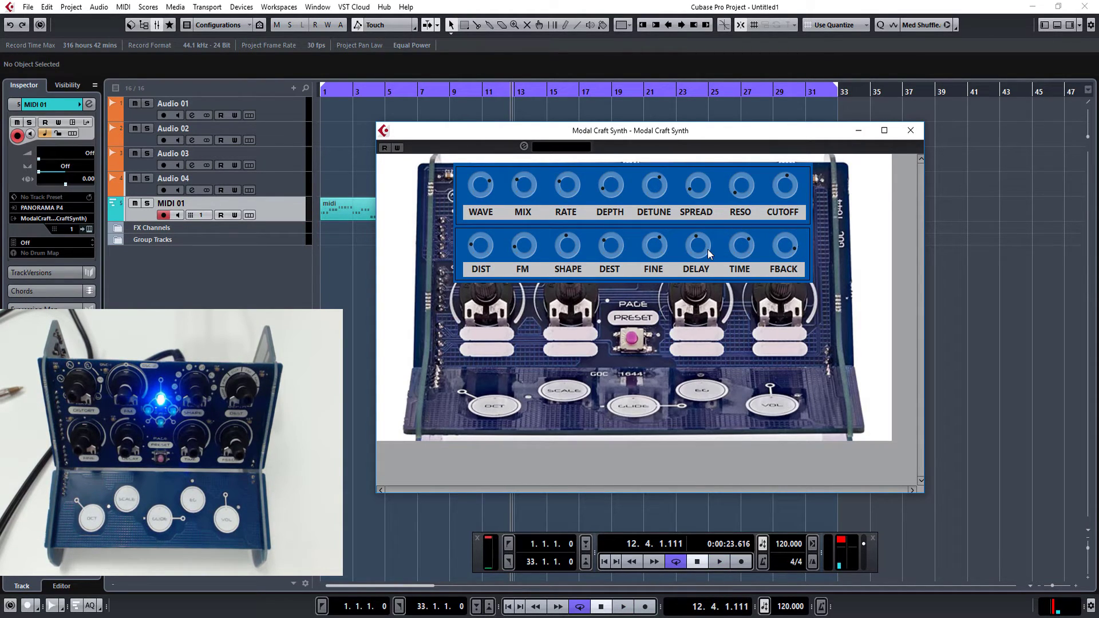
Resume playback, lower the Wave and Dist knobs and raise Mix to about its midpoint.
key(space)
key(space)
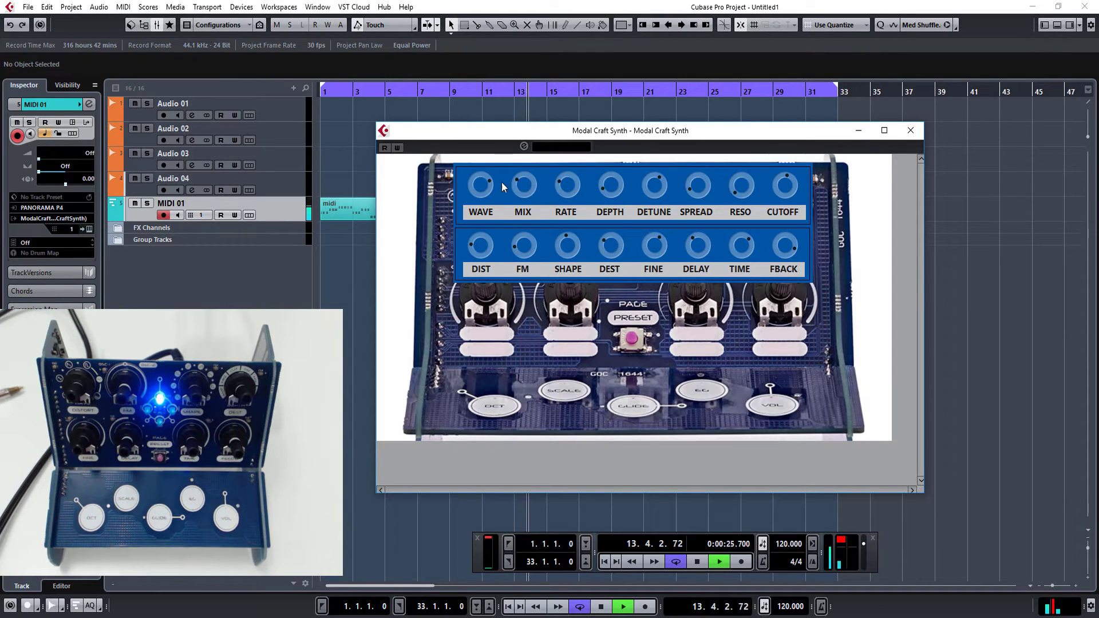
drag(475, 246, 476, 269)
drag(477, 193, 480, 253)
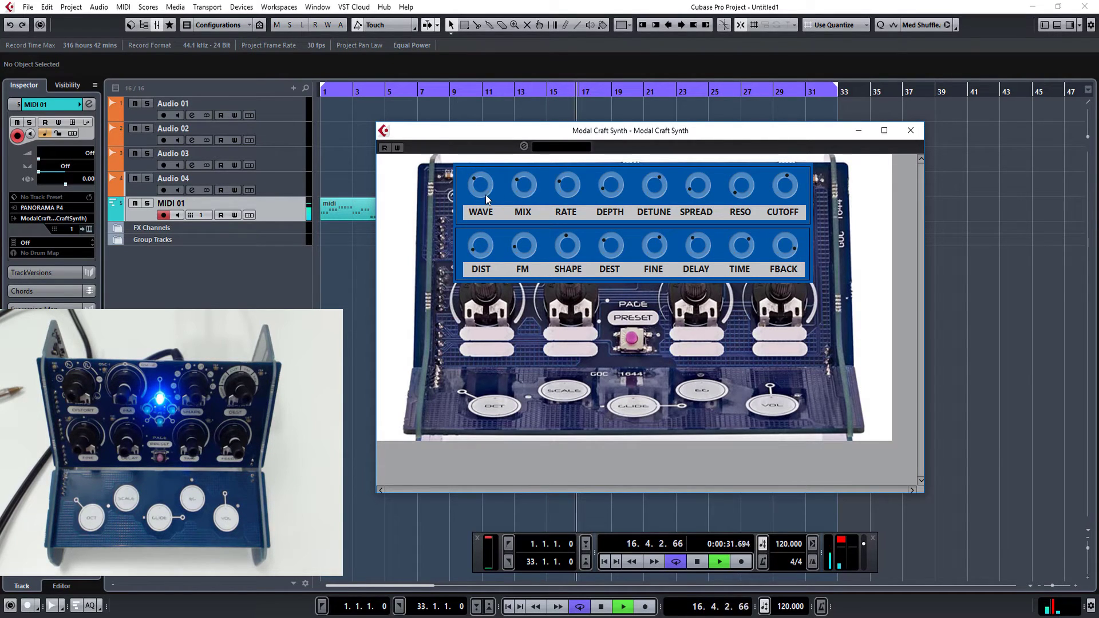
drag(485, 194, 519, 168)
Raise Depth to about its midpoint and adjust the Dest, Spread, Fine and Detune knobs.
drag(617, 194, 613, 152)
mouse_move(643, 186)
mouse_down()
mouse_move(647, 256)
mouse_move(652, 202)
mouse_up()
drag(615, 251, 619, 232)
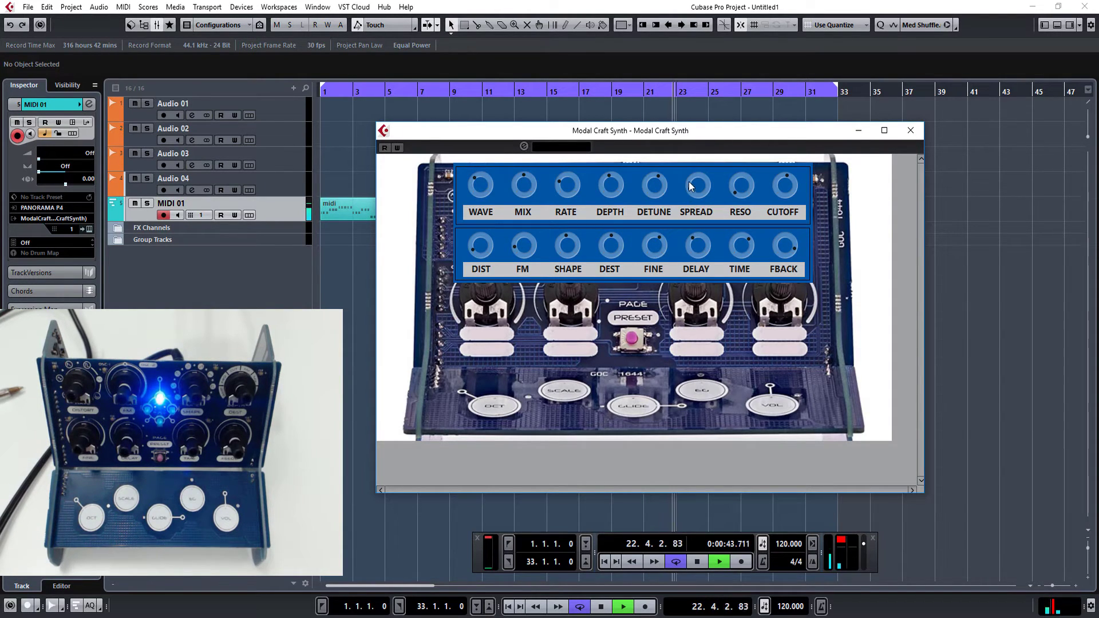
drag(688, 190, 689, 153)
mouse_move(656, 248)
mouse_down()
mouse_move(649, 275)
mouse_move(665, 196)
mouse_move(664, 263)
mouse_move(661, 252)
mouse_up()
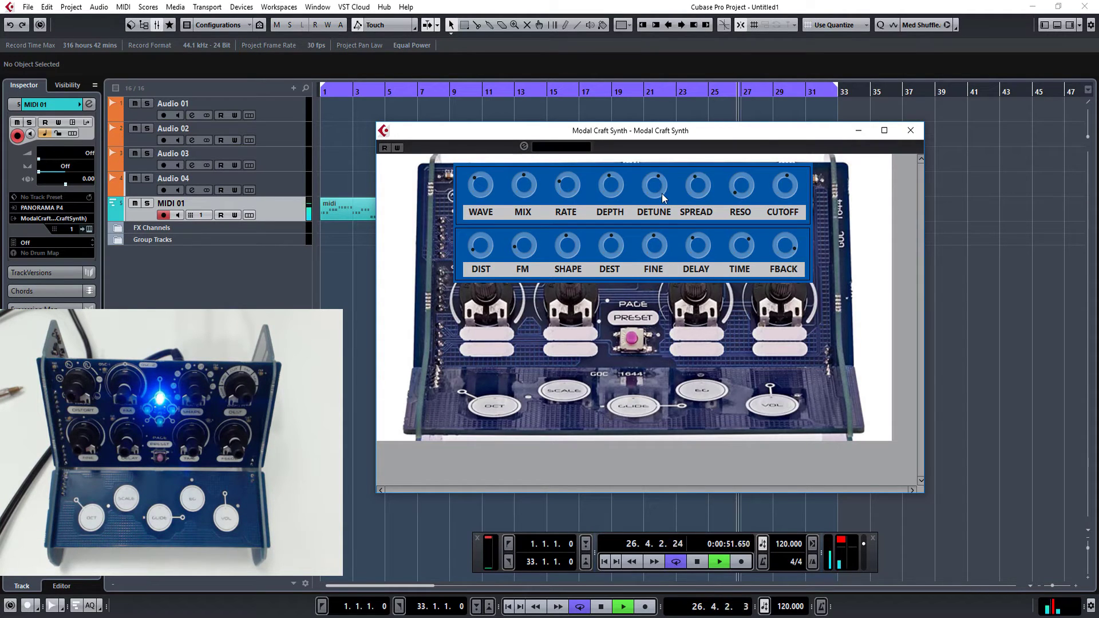
mouse_move(662, 193)
mouse_down()
mouse_move(659, 215)
mouse_move(664, 174)
mouse_up()
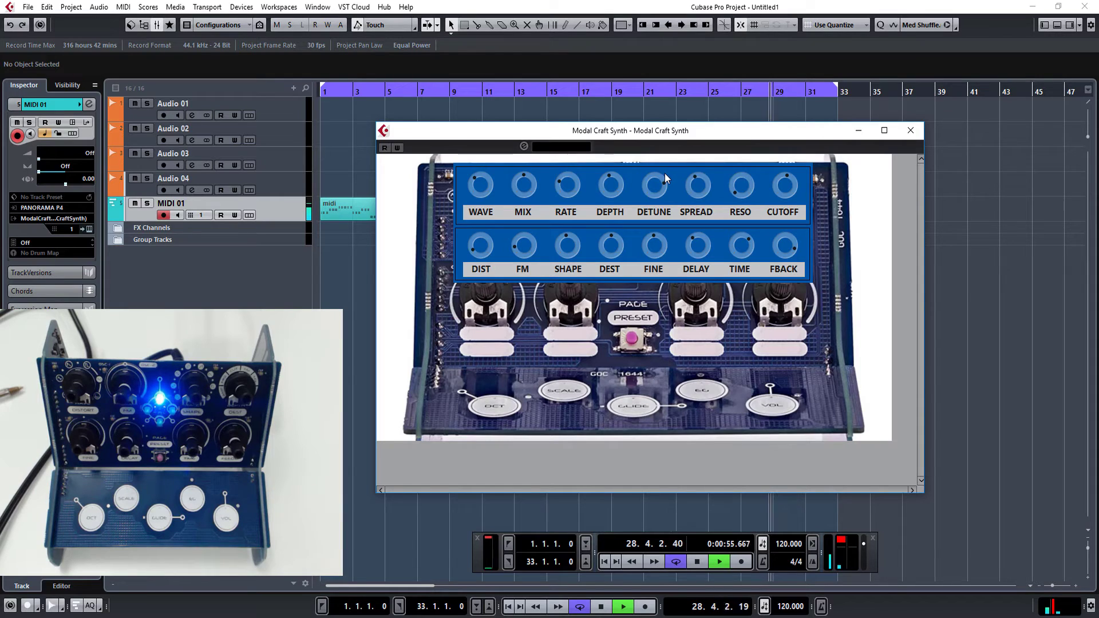
Turn the Rate and Delay knobs down and raise the Wave and Reso knobs.
drag(569, 186, 480, 143)
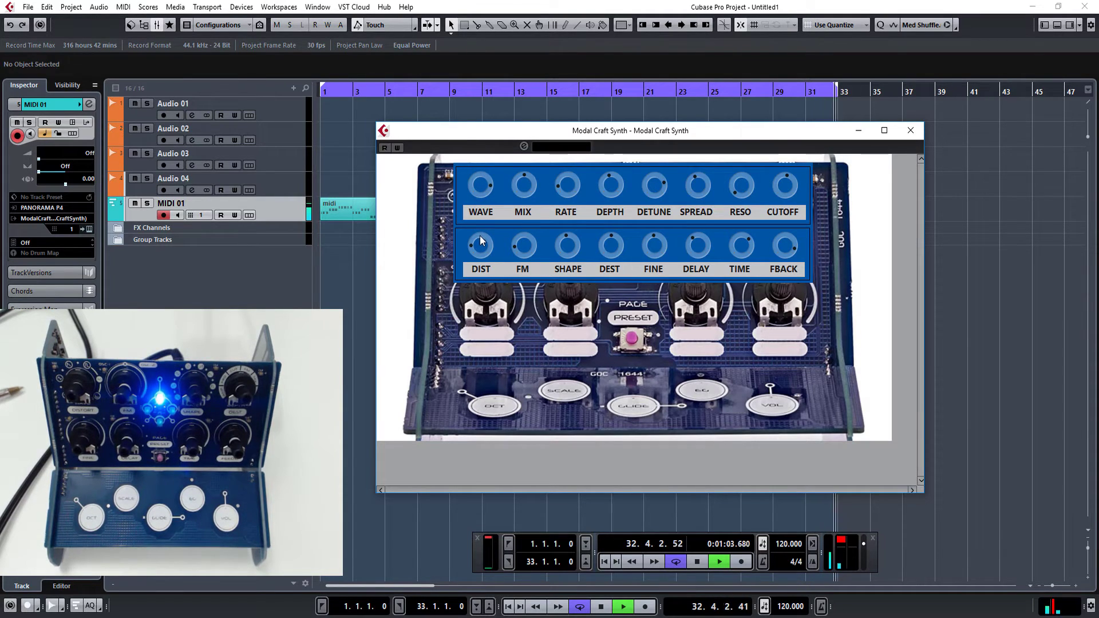
drag(705, 242, 702, 274)
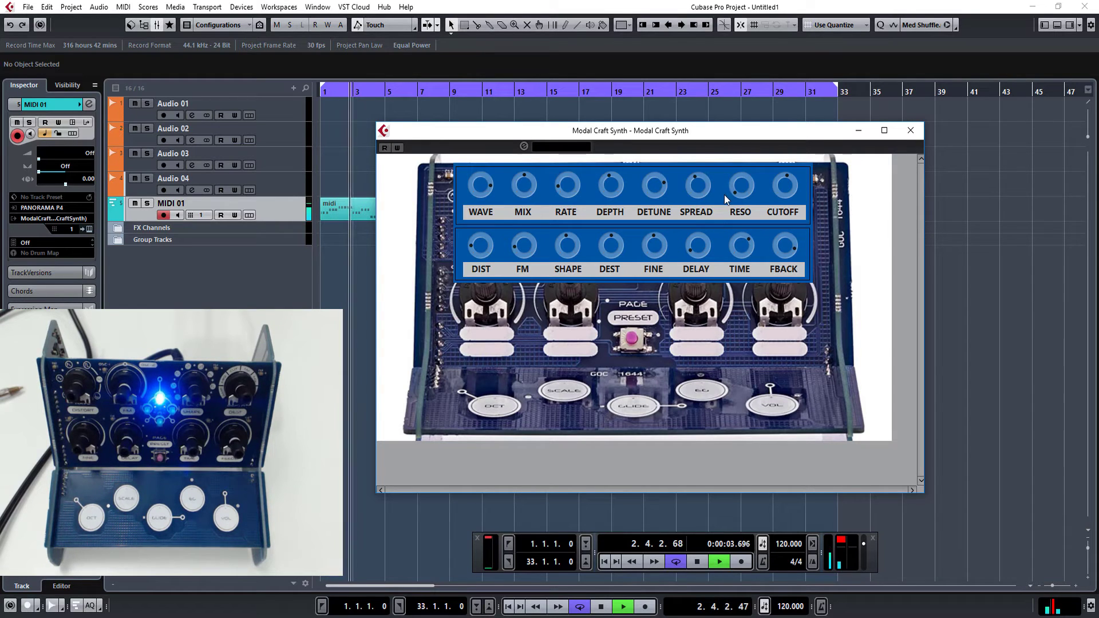
drag(733, 180, 751, 108)
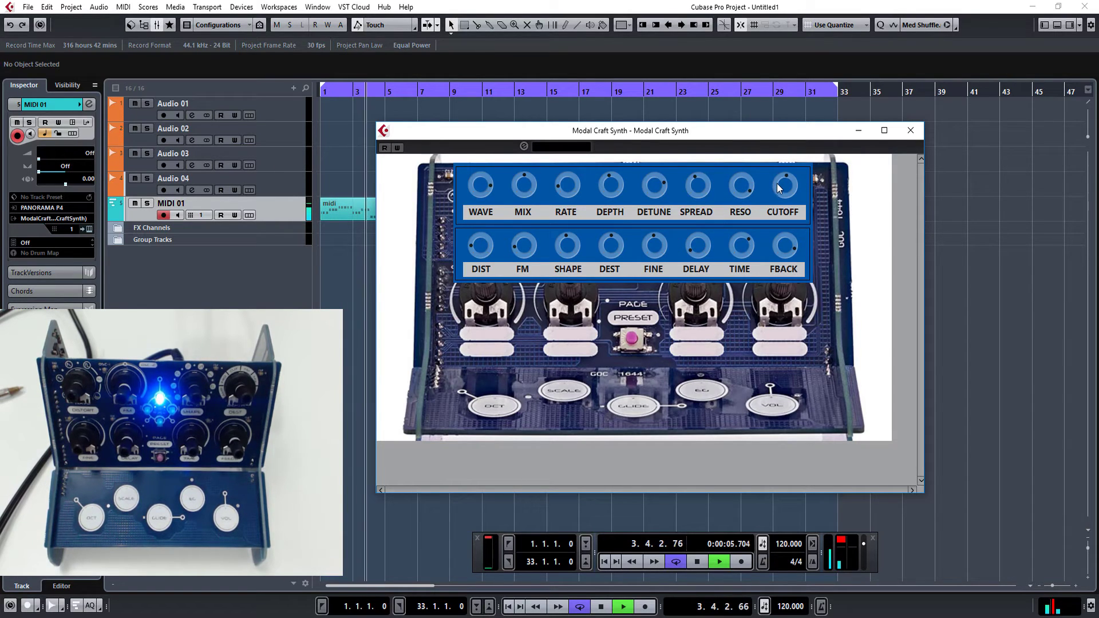
mouse_move(777, 193)
mouse_down()
mouse_move(773, 211)
mouse_move(776, 197)
mouse_up()
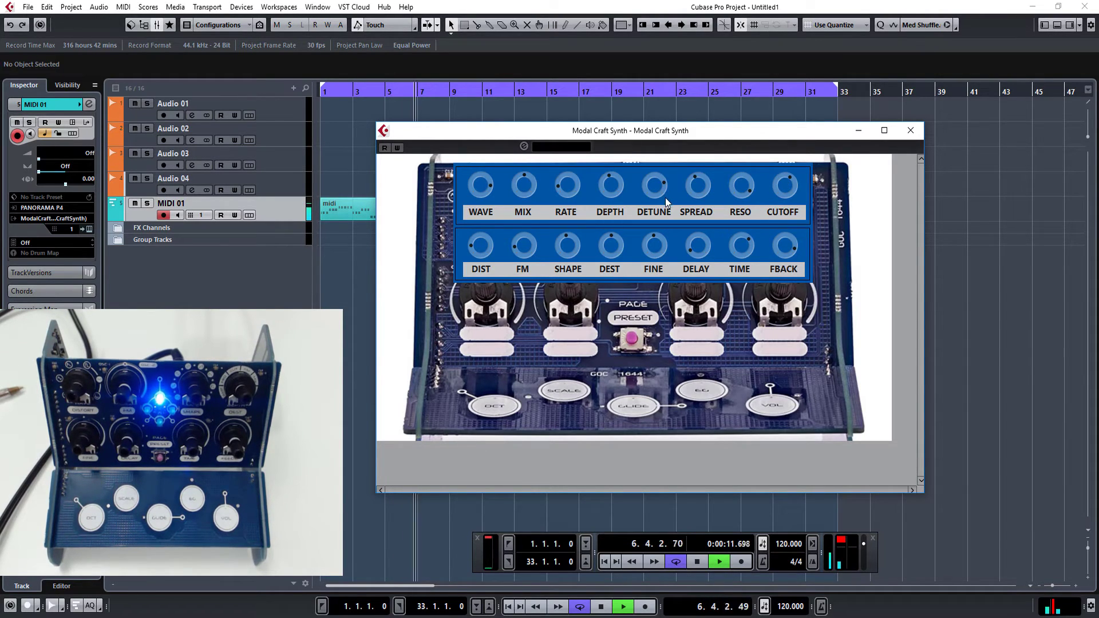
Turn Detune down and raise the Depth, Rate and Dest knobs.
drag(661, 193, 619, 127)
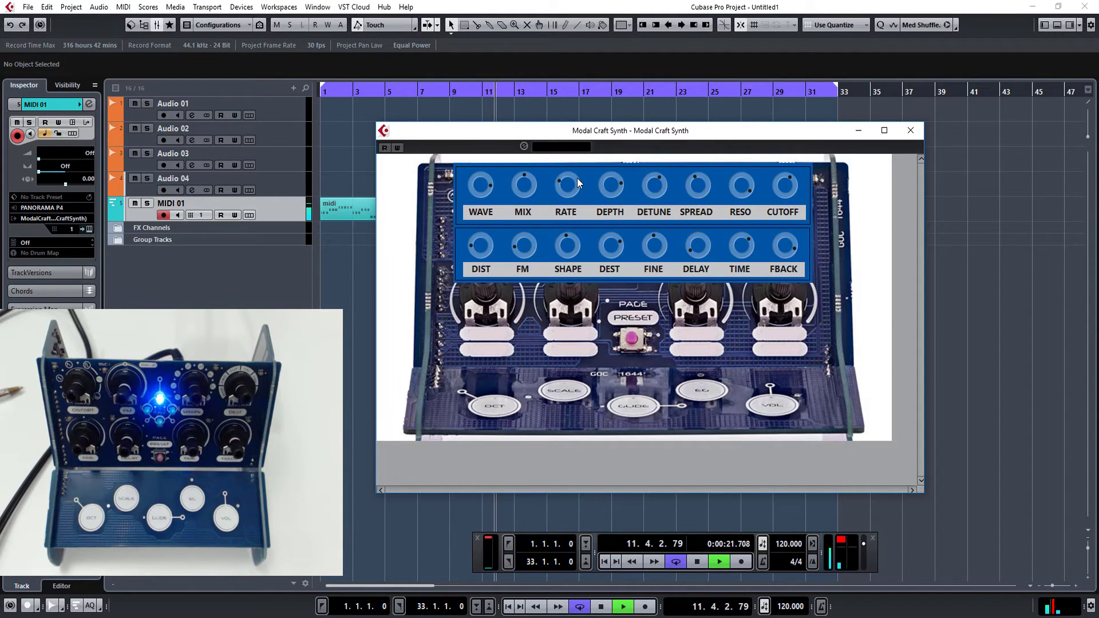
drag(577, 177, 582, 162)
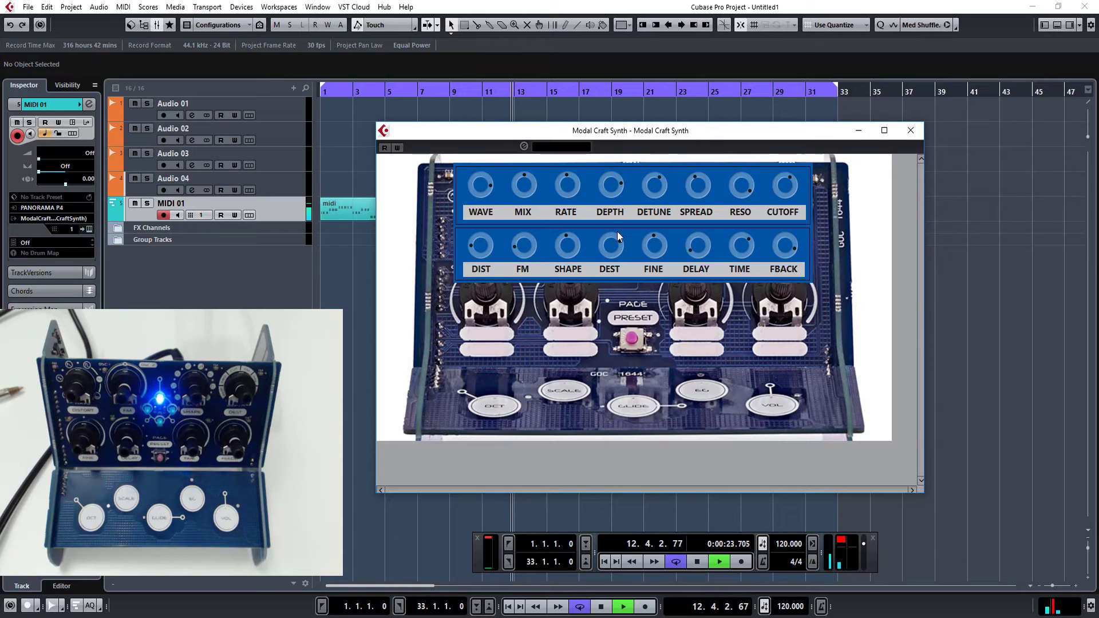
mouse_move(605, 244)
mouse_down()
mouse_move(611, 220)
mouse_move(606, 231)
mouse_up()
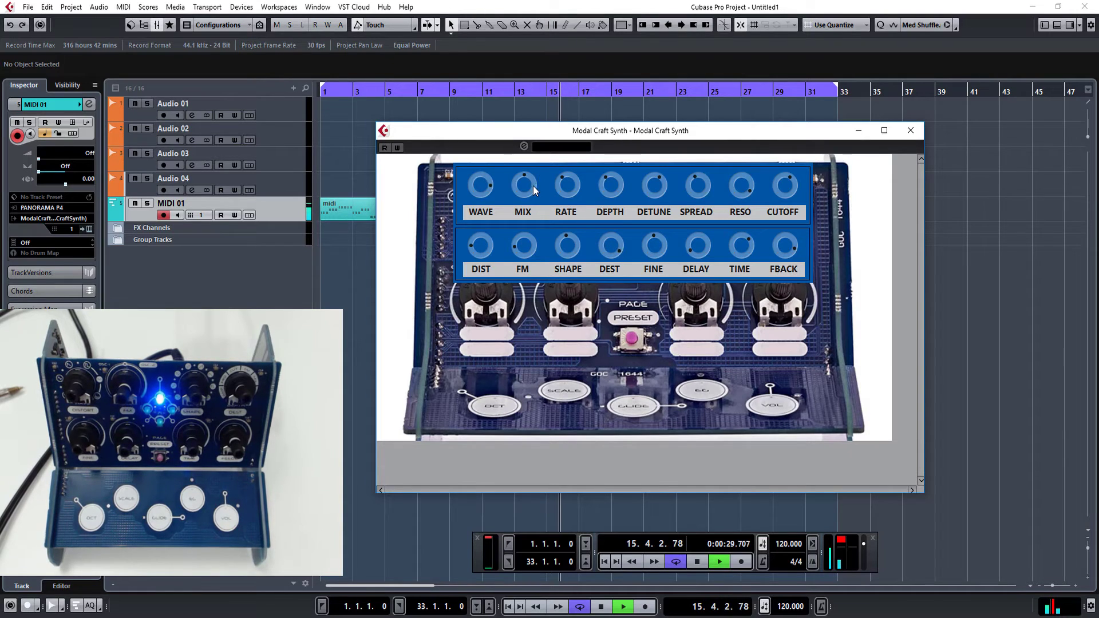
Lower the Wave knob and raise the Mix, FM, Delay and Time knobs.
drag(533, 185, 536, 162)
mouse_move(485, 190)
mouse_down()
mouse_move(482, 231)
mouse_move(486, 207)
mouse_up()
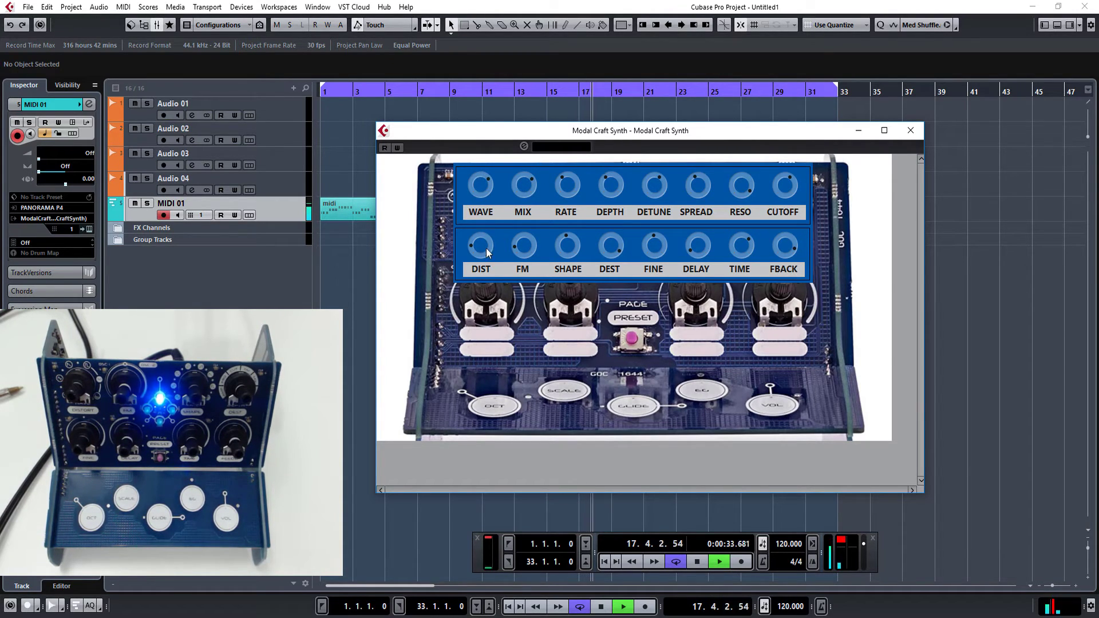
drag(486, 249, 507, 234)
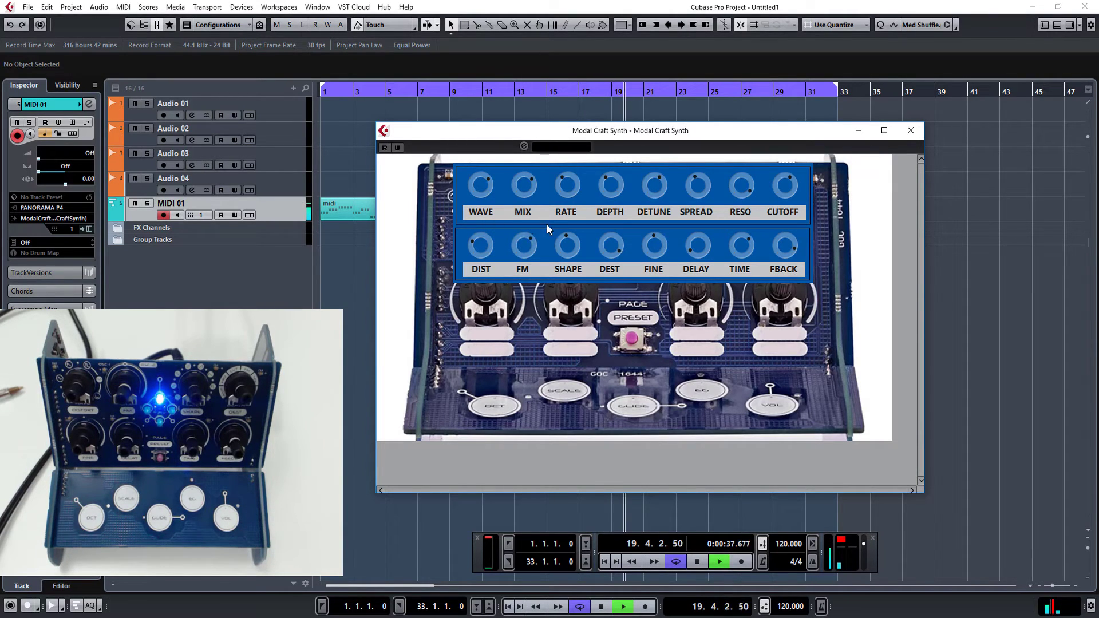
drag(697, 255, 697, 231)
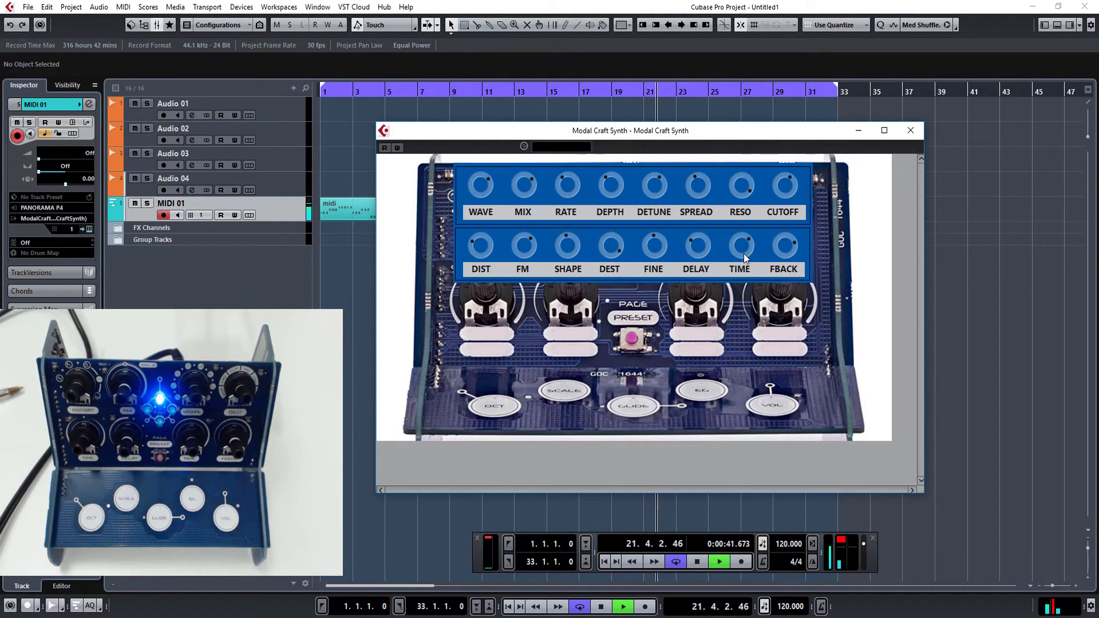
drag(743, 253, 709, 236)
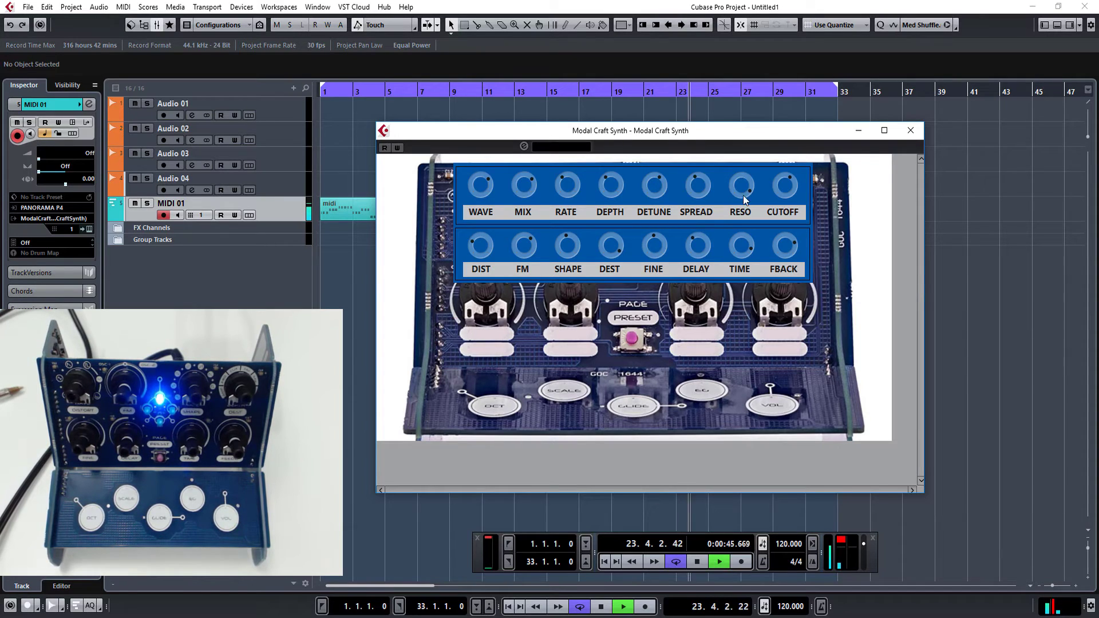
Sweep the Cutoff knob down and back up to a higher setting, and stop playback.
drag(781, 189, 778, 240)
drag(778, 225, 782, 148)
key(space)
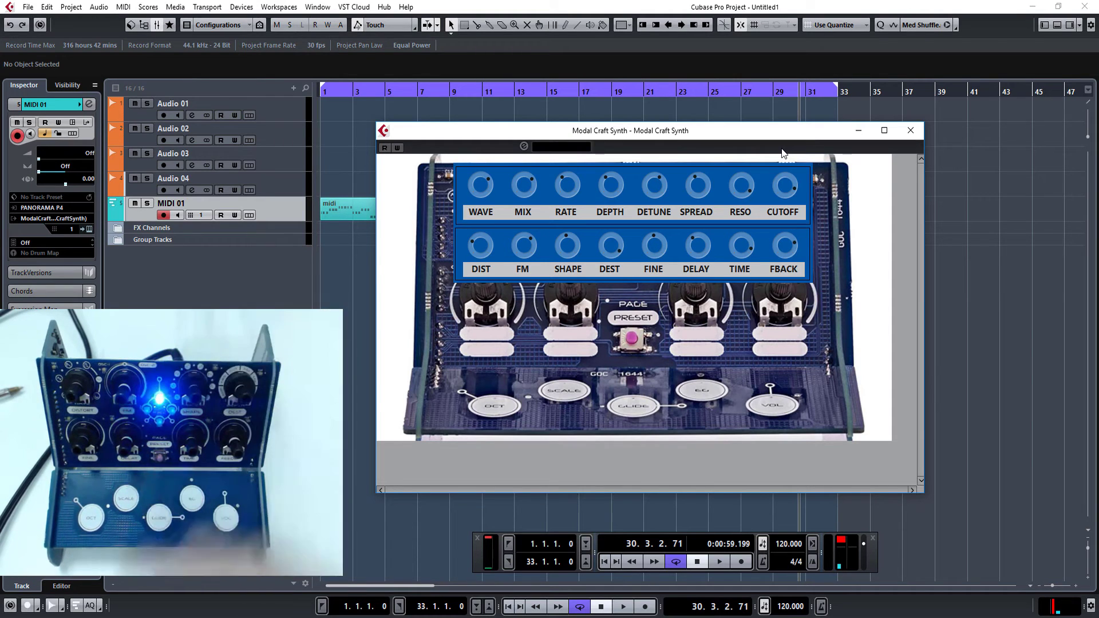
Resume playback, move the synth window slightly down, and readjust the Depth, Rate, Detune and Spread knobs.
key(space)
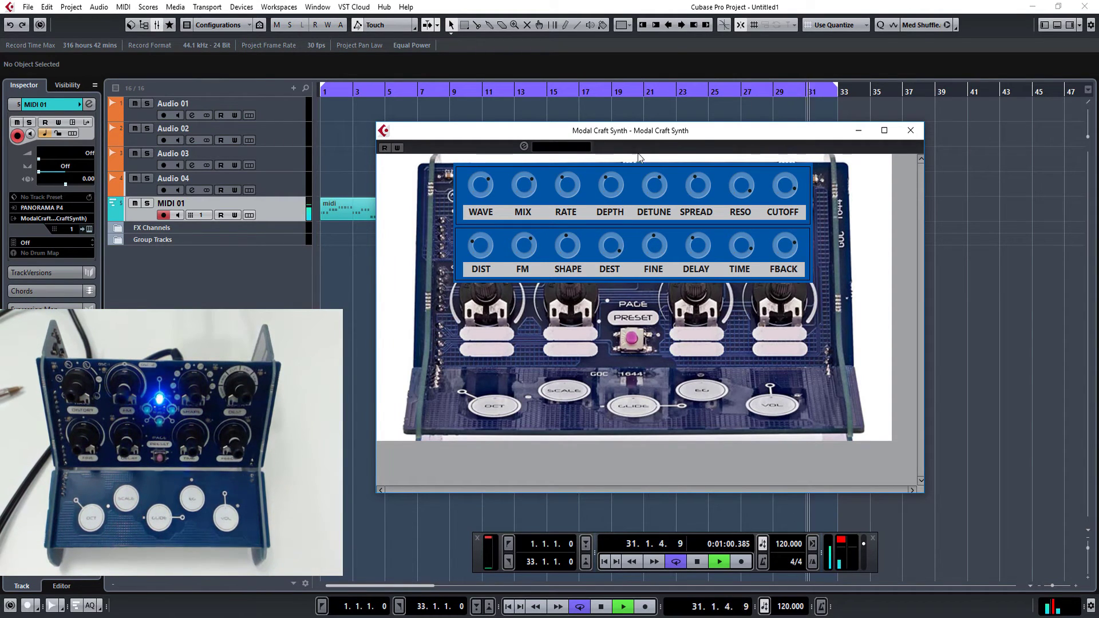
mouse_move(593, 124)
mouse_down()
mouse_move(596, 163)
mouse_move(589, 139)
mouse_up()
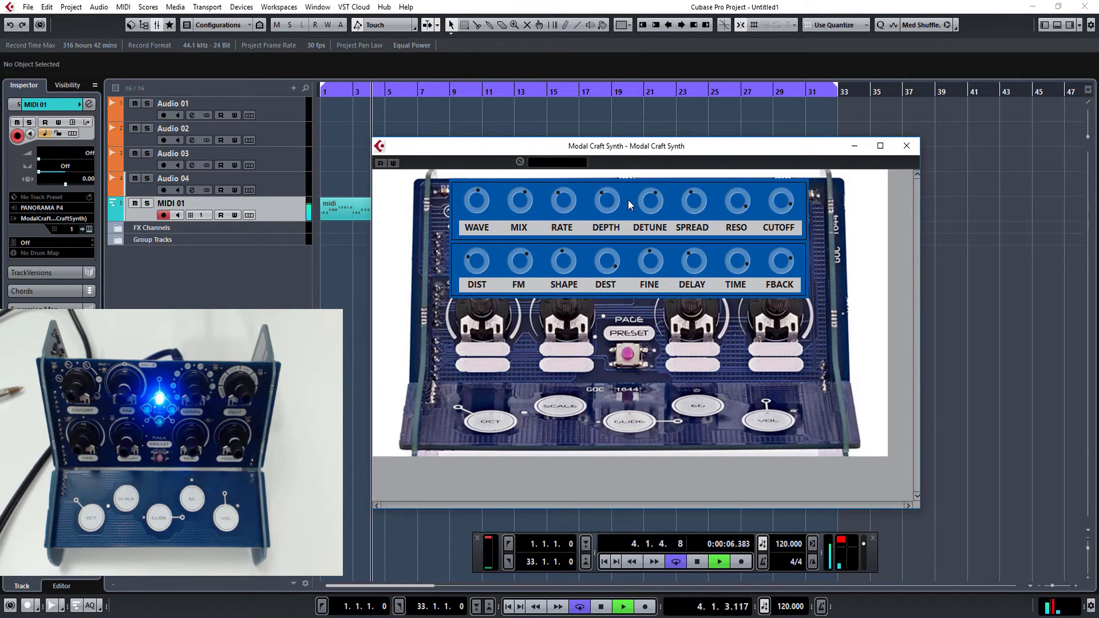
drag(611, 213, 568, 224)
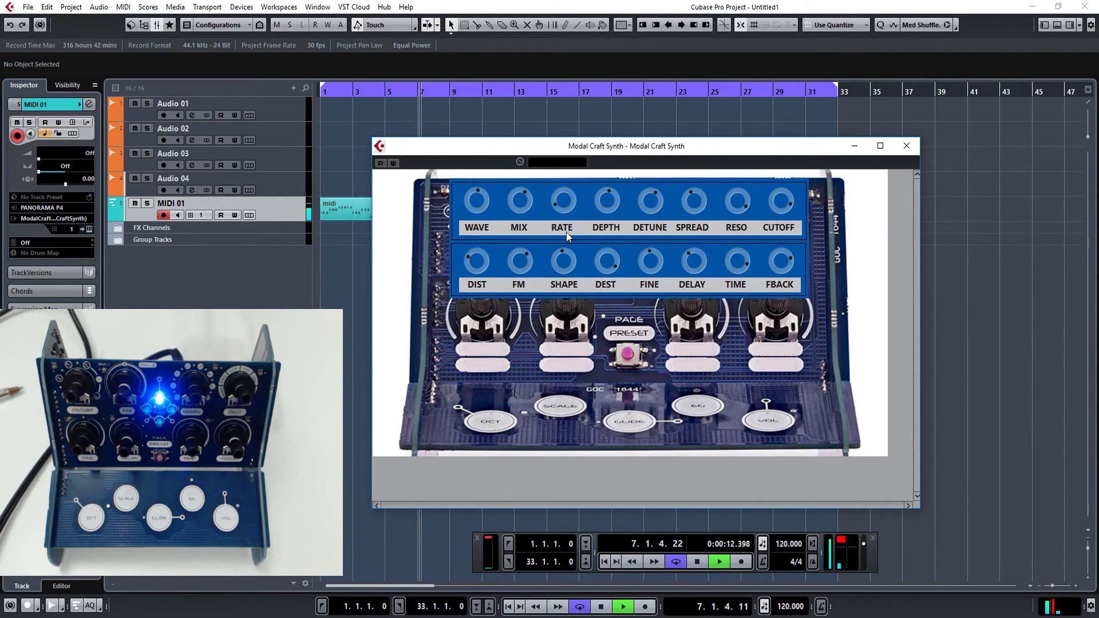
drag(640, 203, 727, 246)
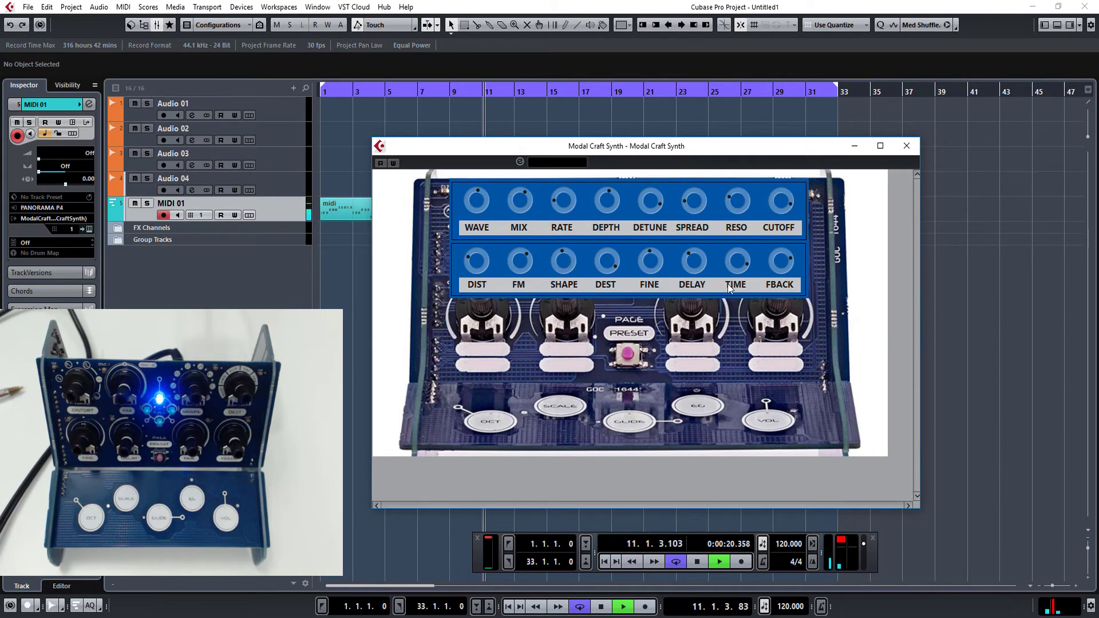
Raise the Reso knob and turn the Cutoff and Dest knobs down.
drag(727, 284, 736, 205)
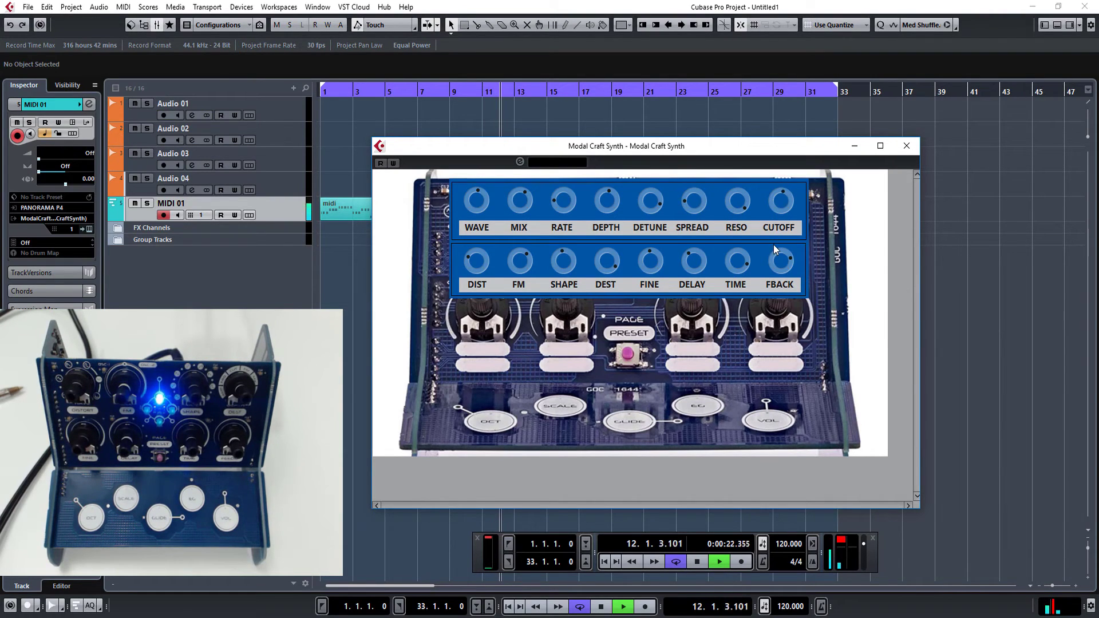
mouse_move(775, 249)
mouse_down()
mouse_move(771, 293)
mouse_move(774, 215)
mouse_move(743, 227)
mouse_move(777, 241)
mouse_up()
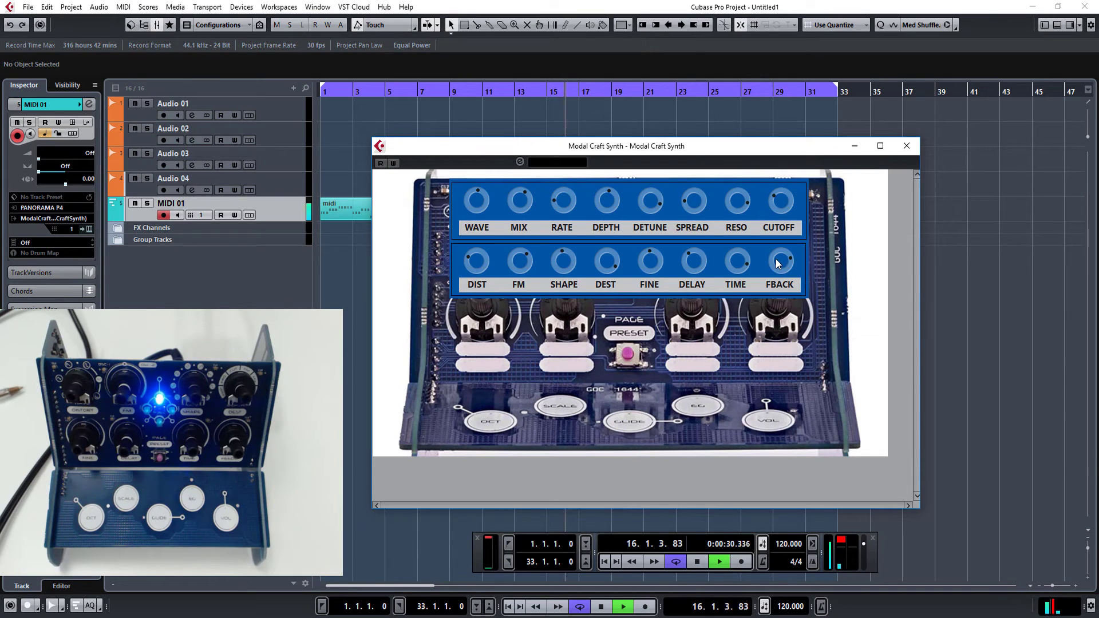
drag(483, 272, 485, 262)
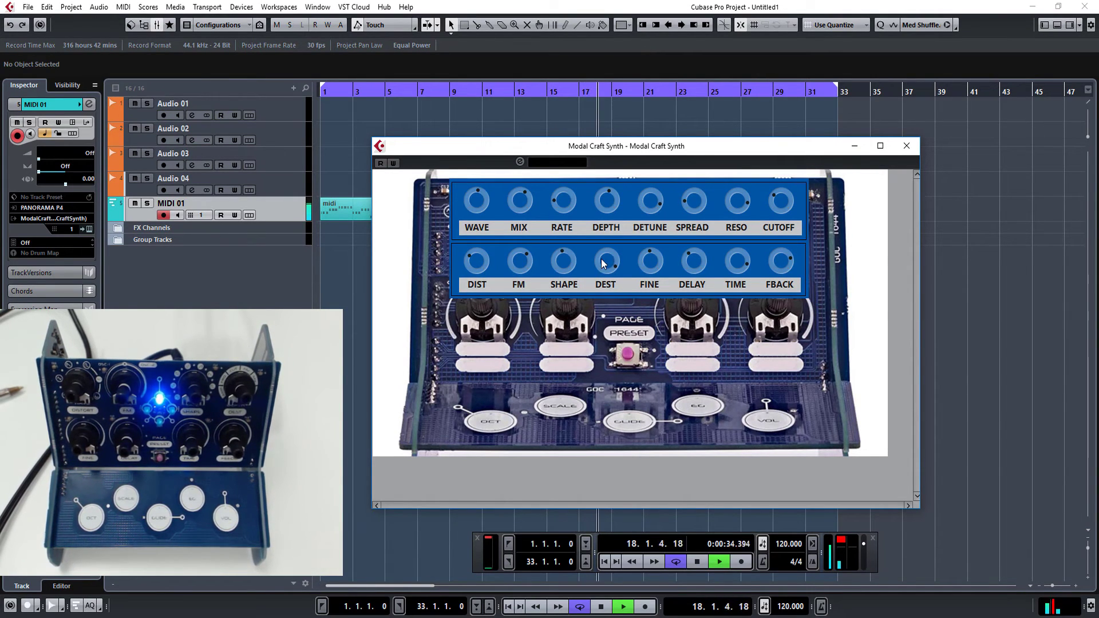
drag(601, 267, 612, 312)
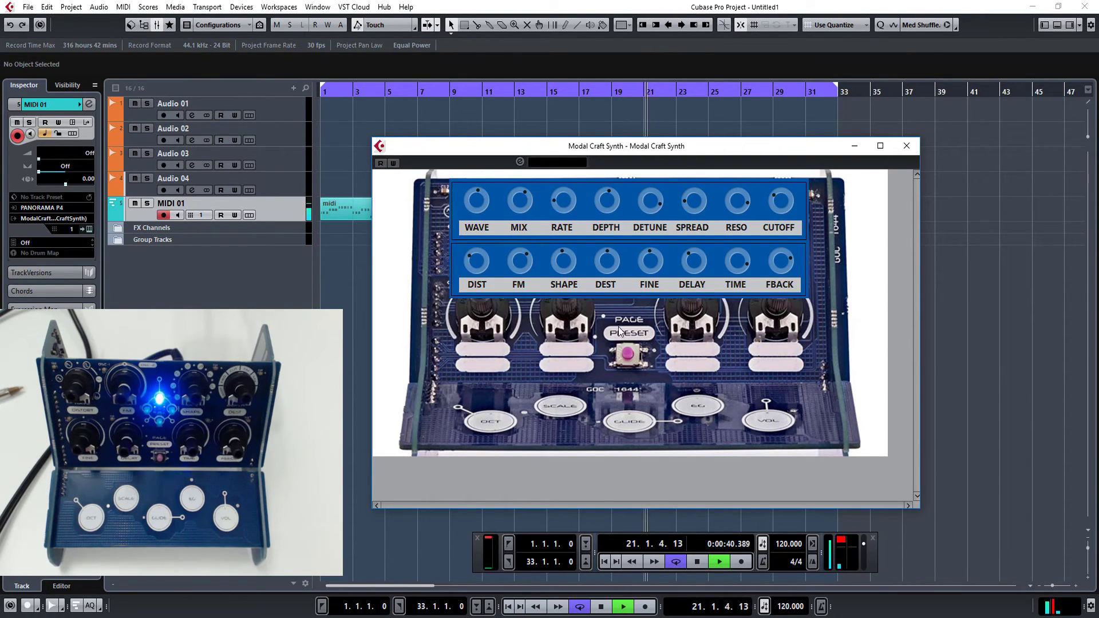
Sweep the Cutoff knob up and down and readjust the Reso and FBack knobs.
mouse_move(800, 219)
mouse_down()
mouse_move(794, 176)
mouse_move(797, 200)
mouse_up()
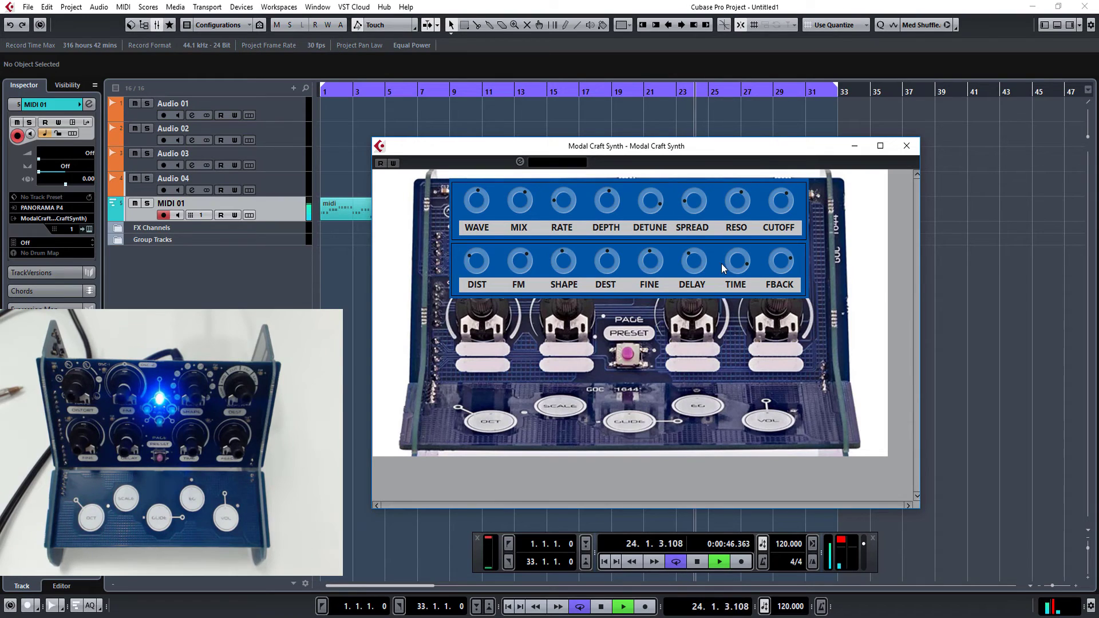
drag(777, 273, 772, 264)
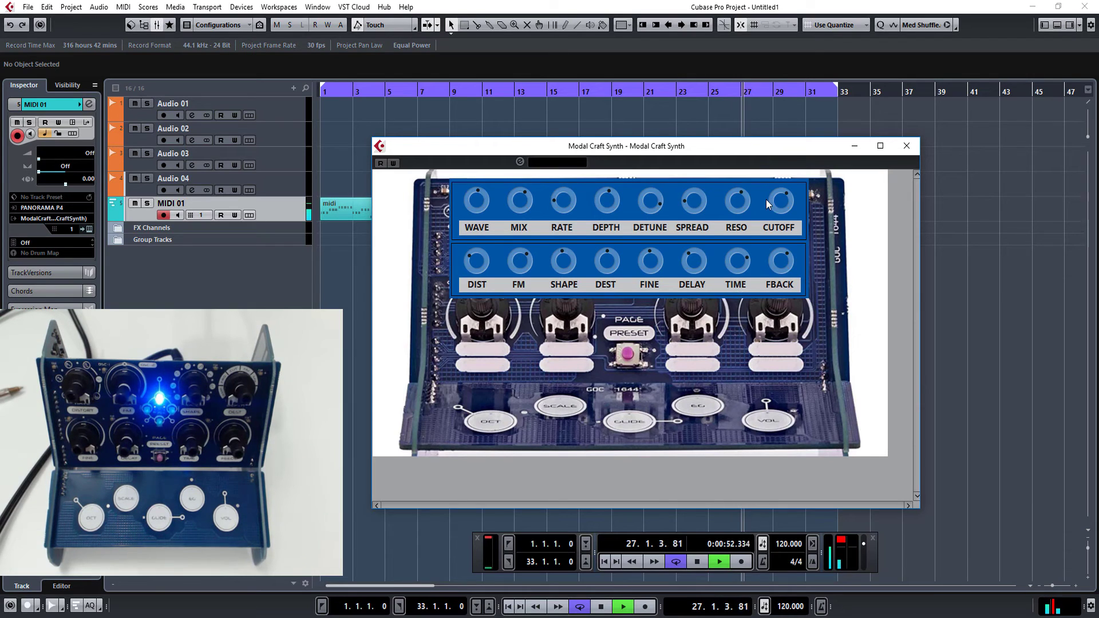
drag(770, 200, 775, 252)
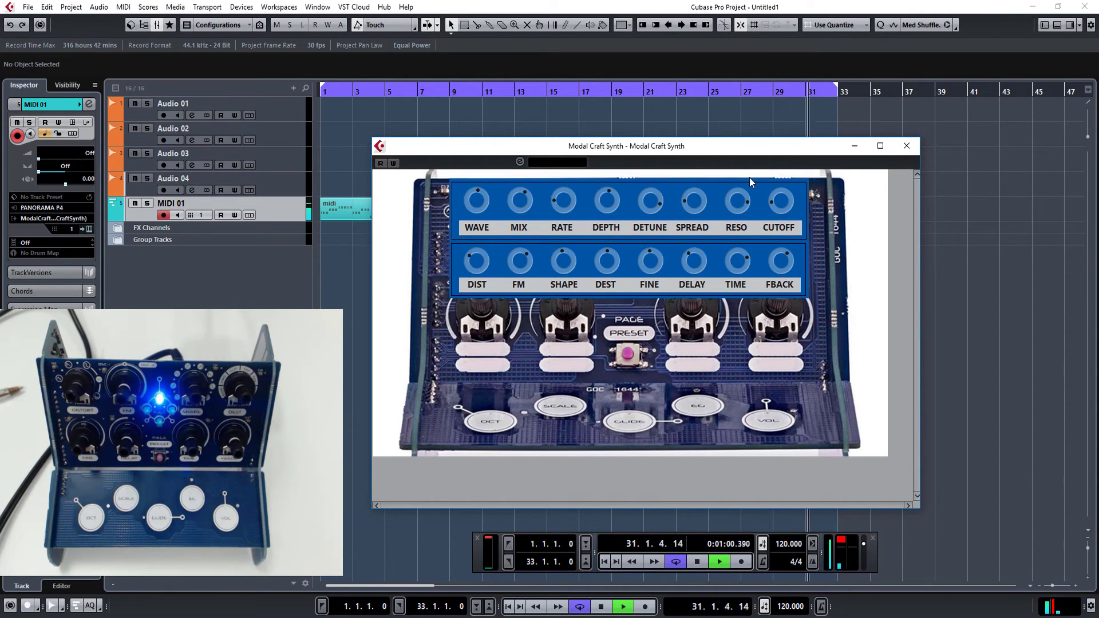
drag(770, 196, 768, 184)
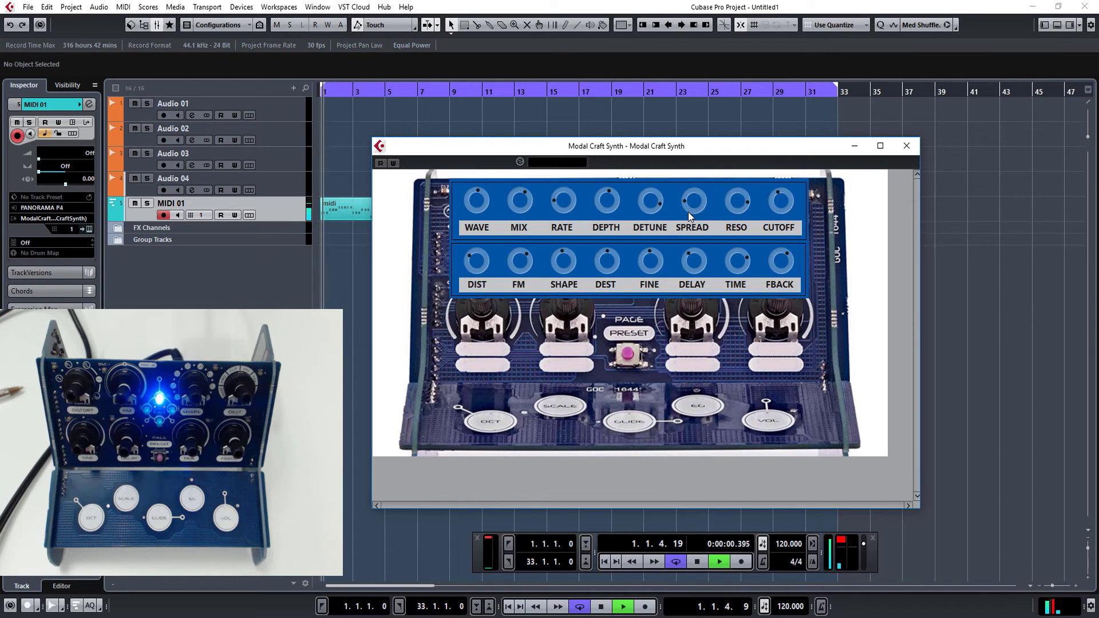
Turn Detune down and raise the Spread, Depth and Rate knobs.
drag(688, 212, 700, 170)
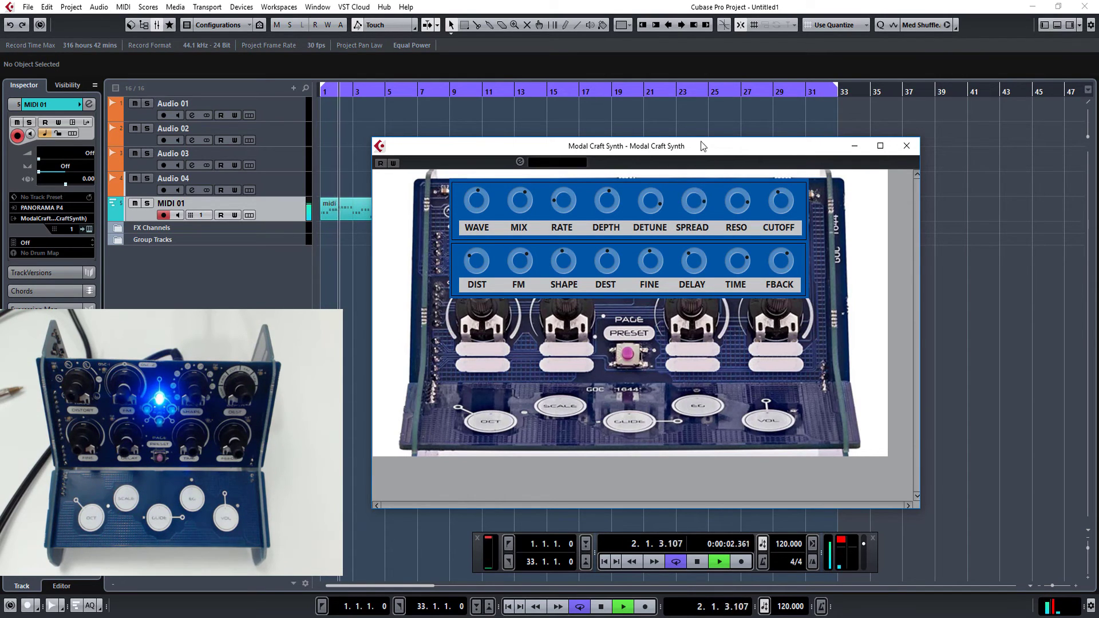
drag(657, 199, 647, 246)
drag(604, 212, 616, 153)
drag(575, 214, 578, 181)
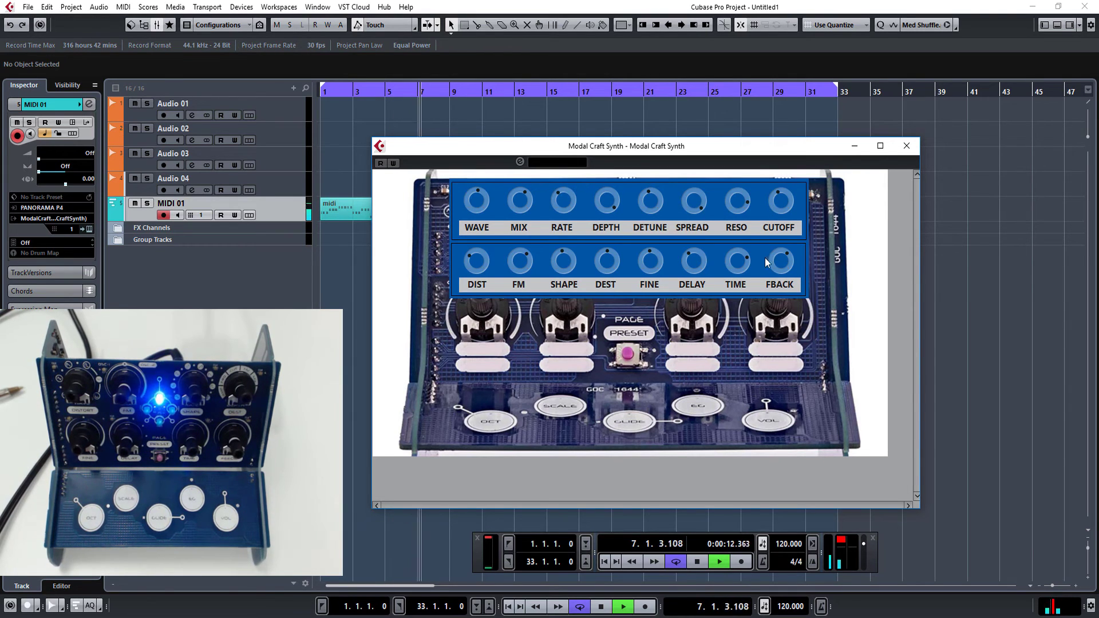
Turn Cutoff up and Wave down, and stop playback.
drag(776, 195, 758, 152)
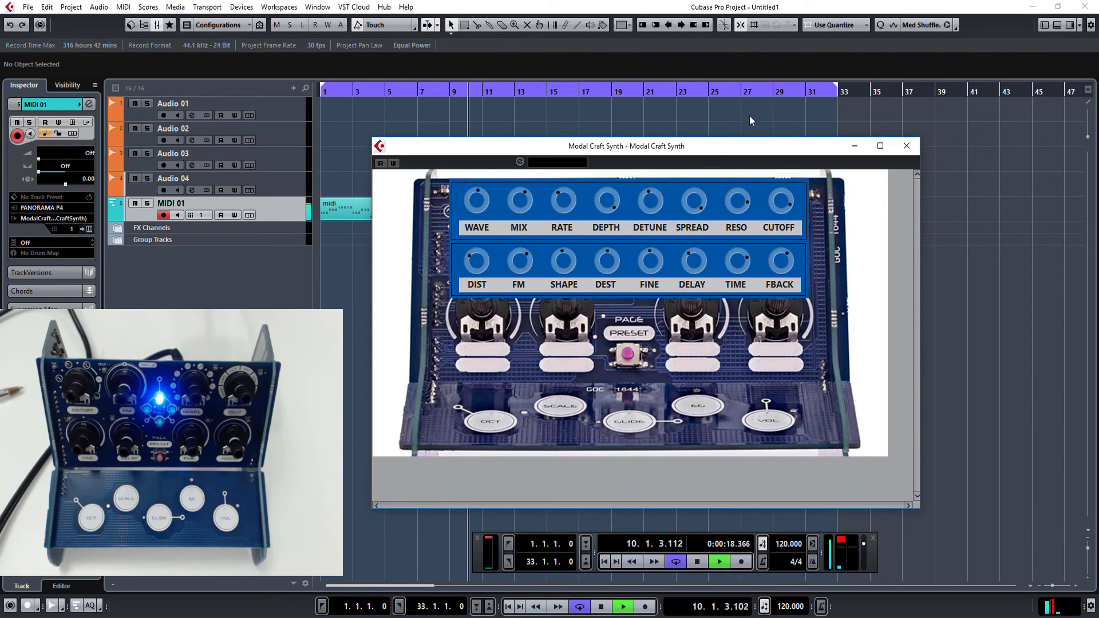
drag(482, 208, 515, 280)
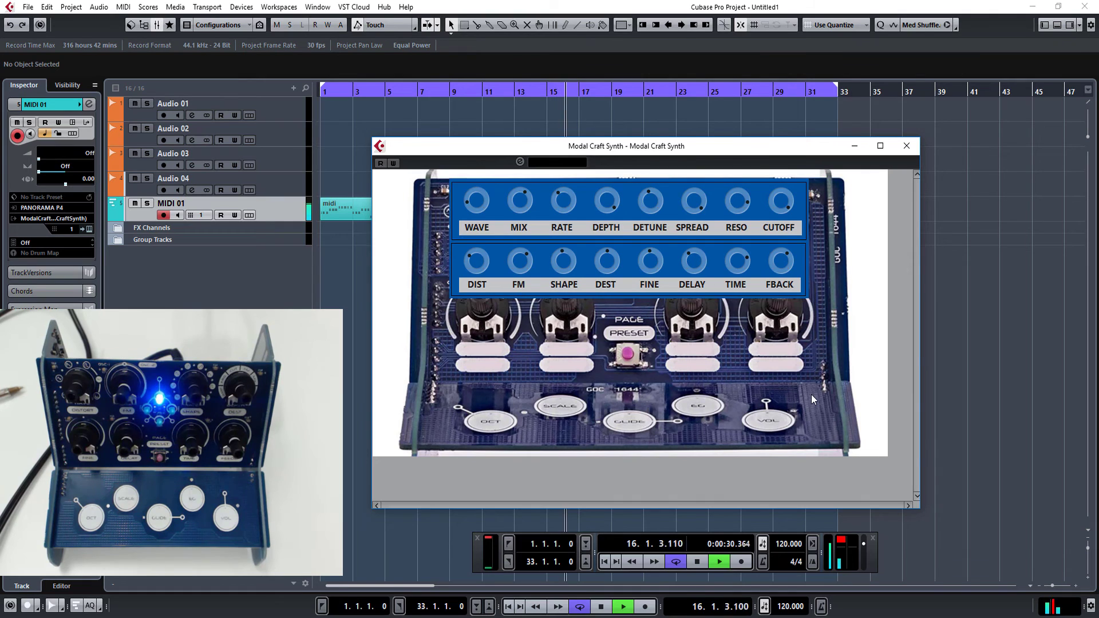
key(space)
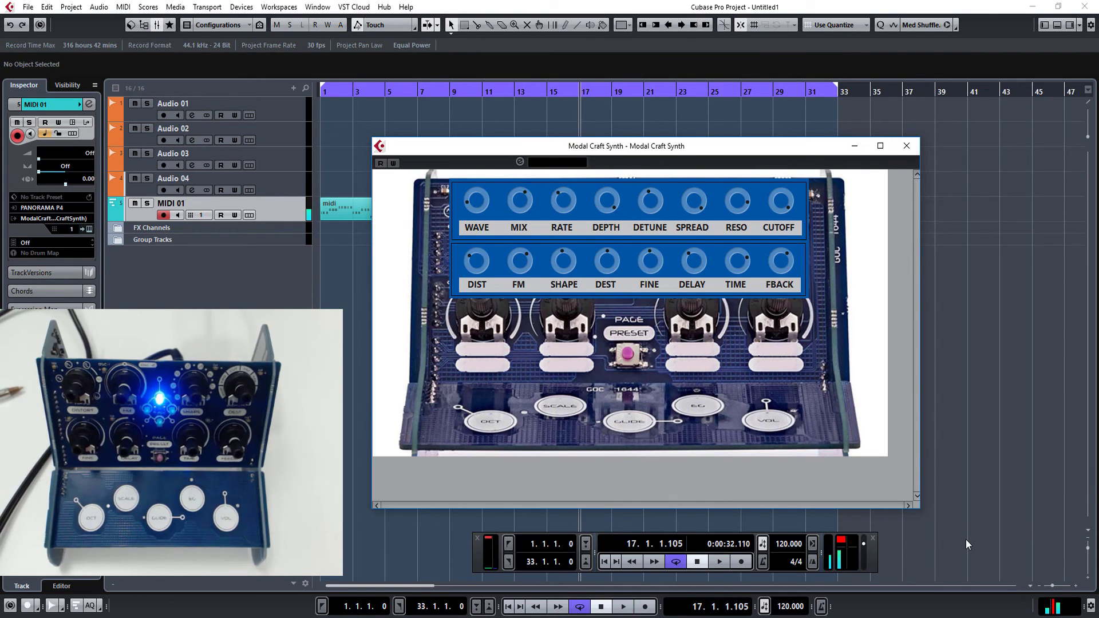